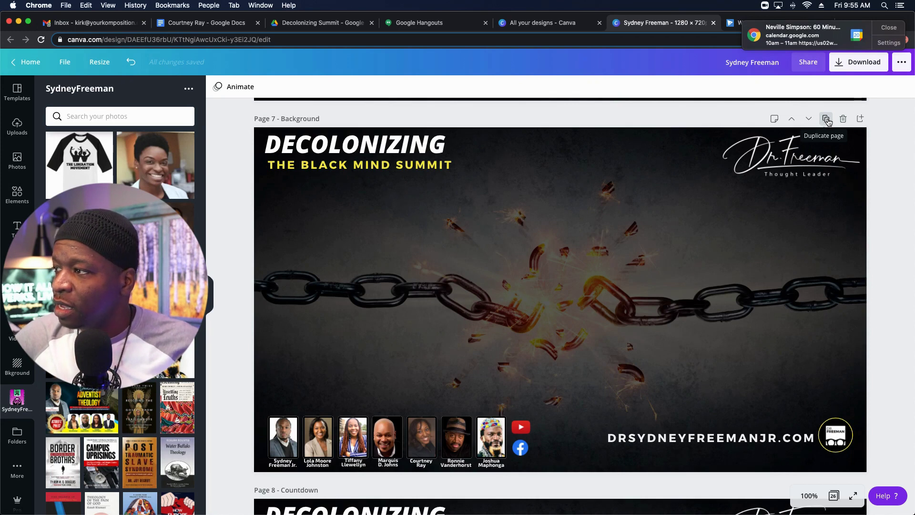
- Duplicate the Page 7 background page and delete the group of speaker photos and social icons from the copy
click(826, 120)
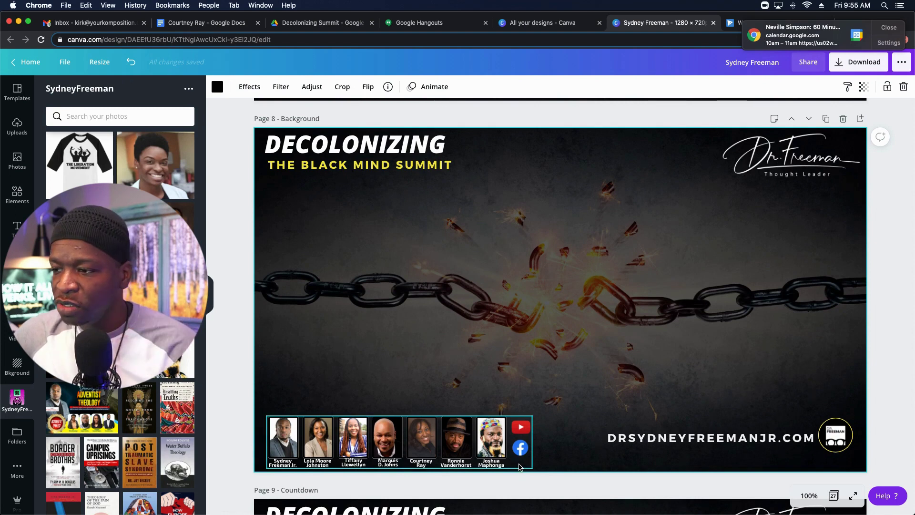
scroll(632, 384, up, 4)
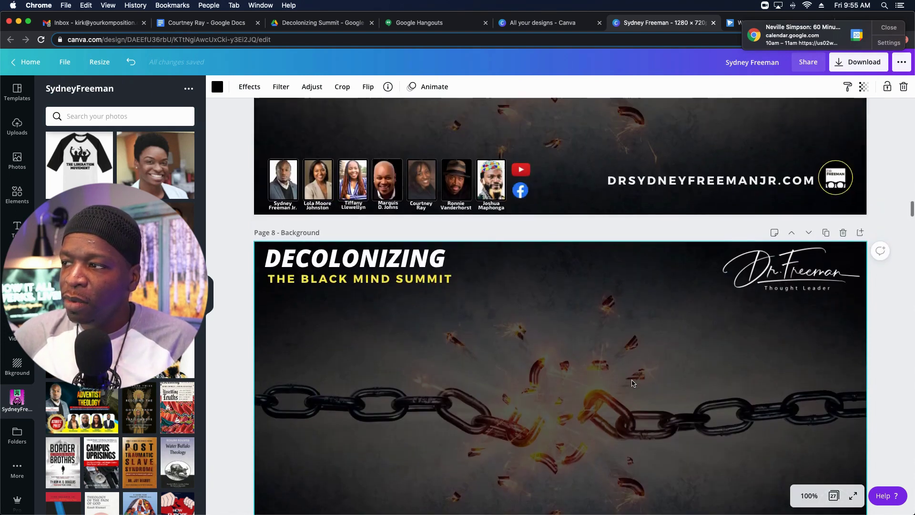
scroll(631, 384, down, 5)
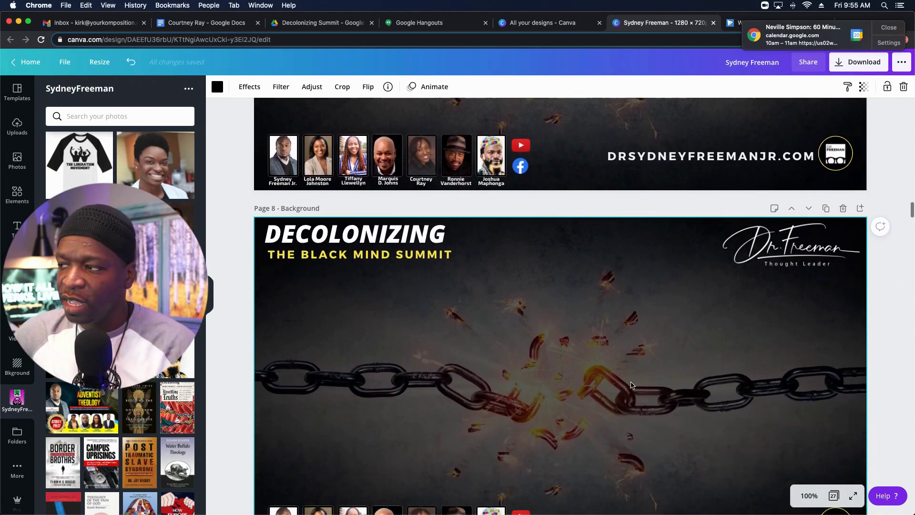
scroll(631, 384, down, 1)
scroll(631, 384, up, 1)
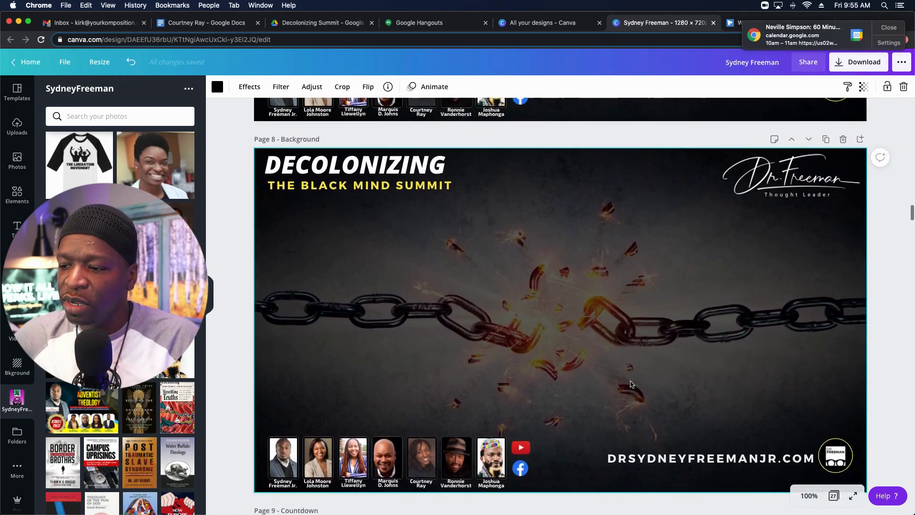
click(522, 486)
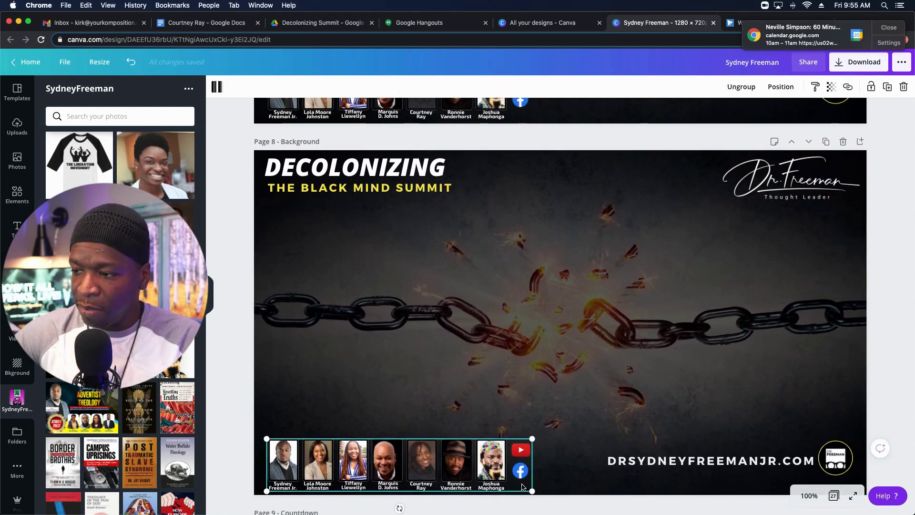
key(Delete)
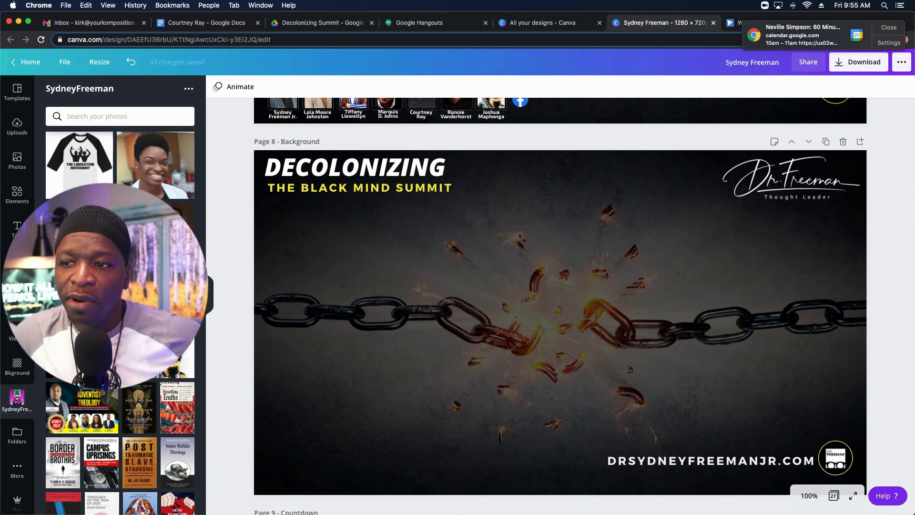
- Paste the copied summit flyer image onto page 8 and place it on the right half below the logo
key(super+v)
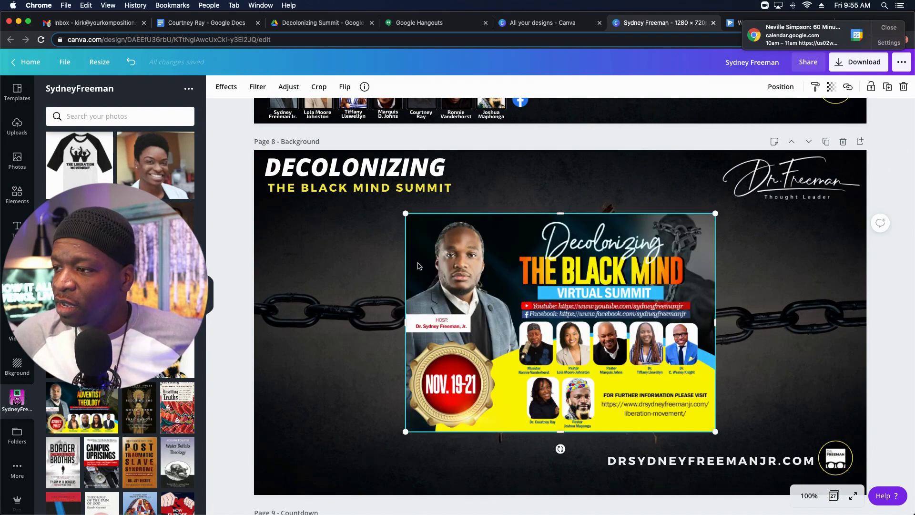
drag(485, 305, 631, 298)
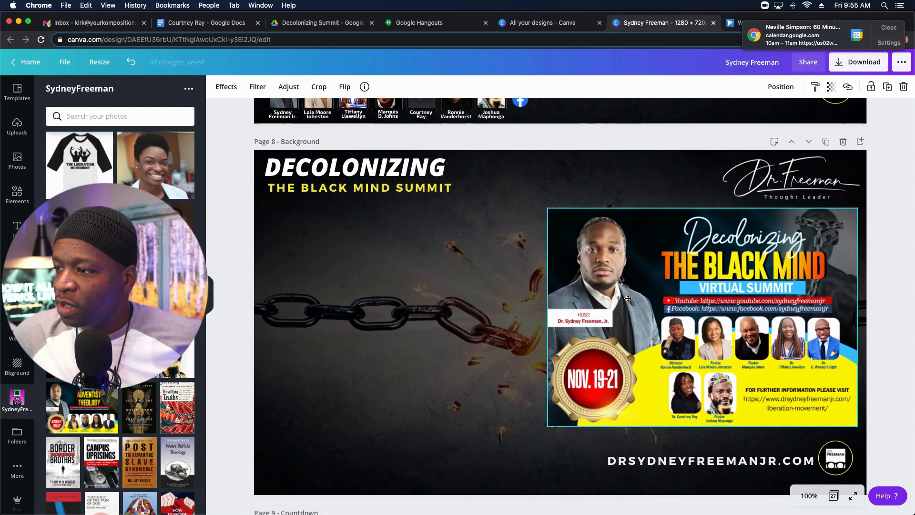
click(488, 284)
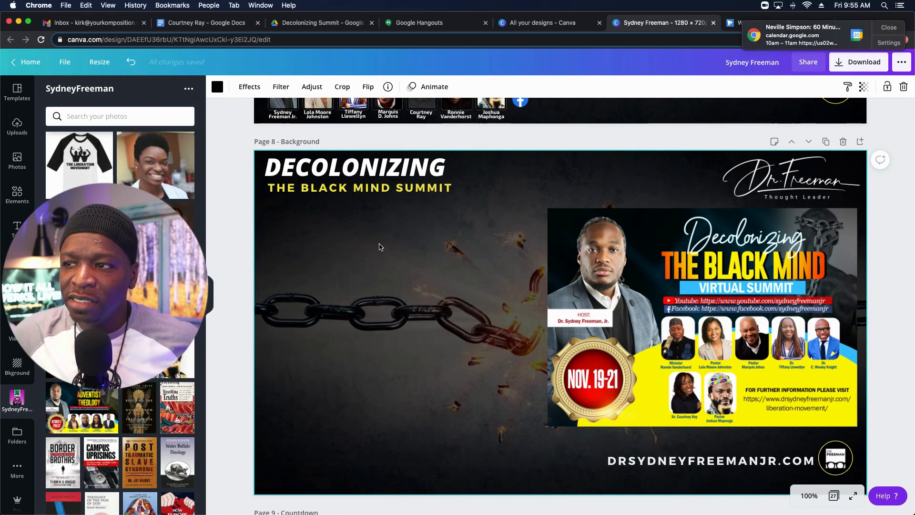
- Paste the text "LIVE PROGRAM WILL BEGIN SHORTLY TAKE THIS TIME TO SHARE THE STREAM" and position it in page 8's lower left area
scroll(472, 274, down, 1)
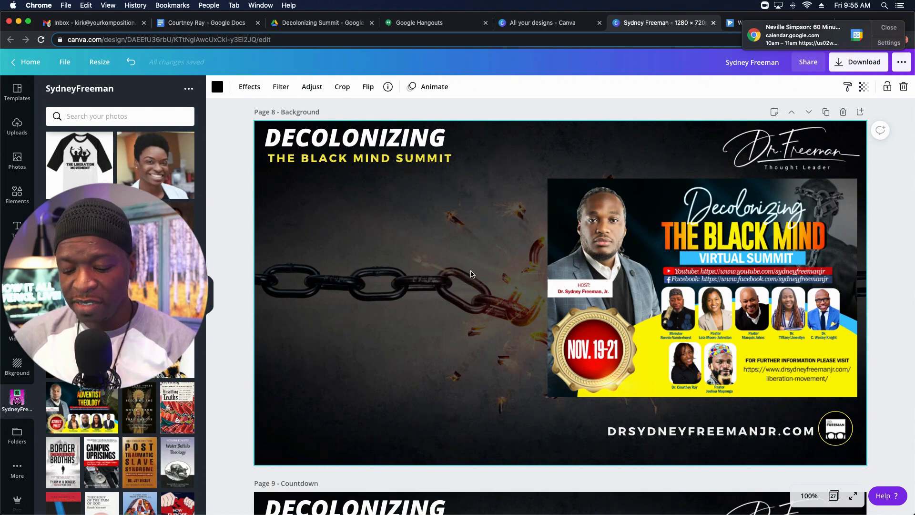
key(cmd+v)
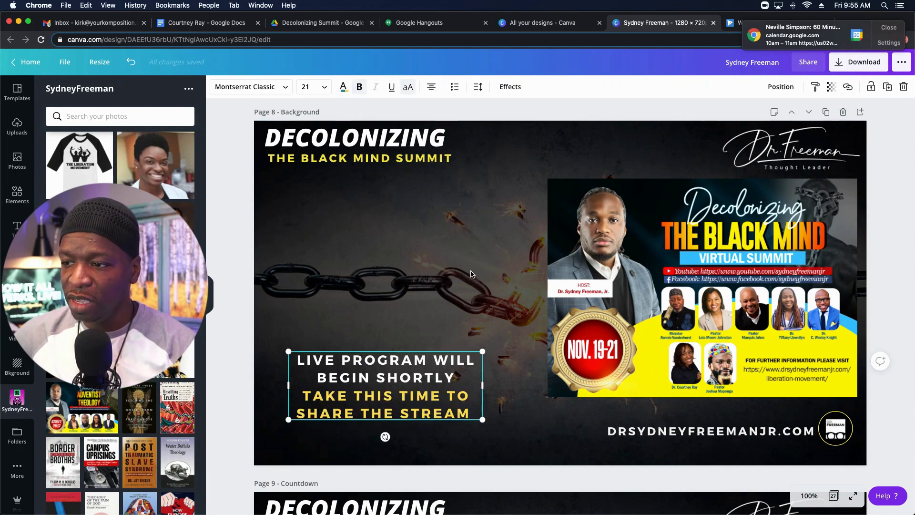
click(465, 275)
mouse_move(405, 367)
mouse_down()
mouse_move(411, 377)
mouse_move(402, 329)
mouse_move(402, 388)
mouse_move(394, 378)
mouse_up()
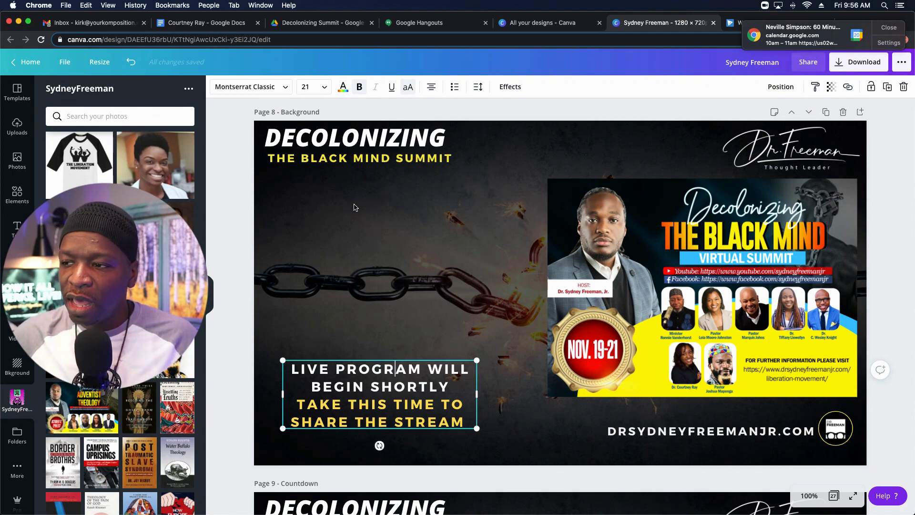
click(380, 234)
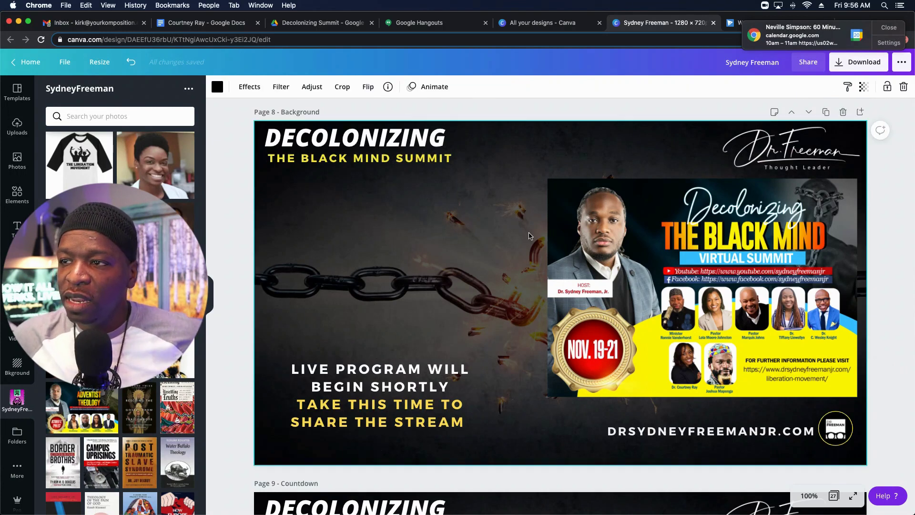
- Download only page 8 of the design as a PNG file
click(865, 63)
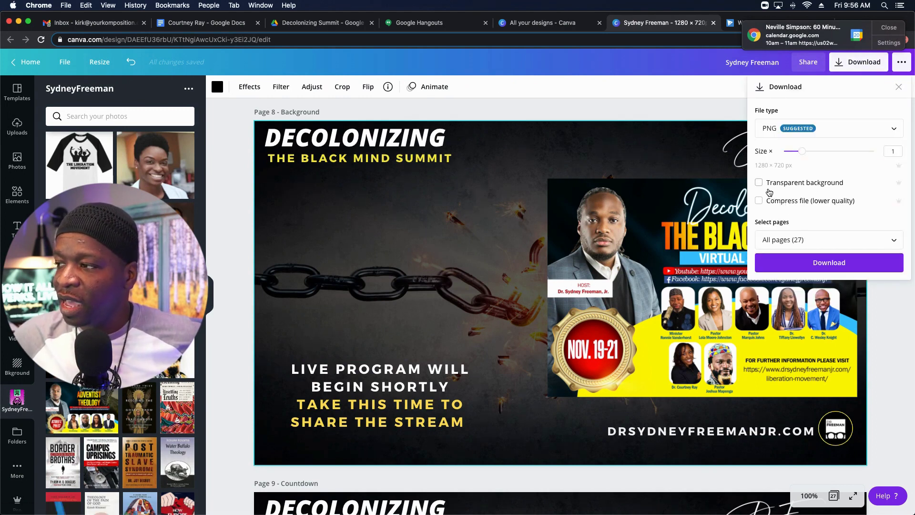
click(797, 241)
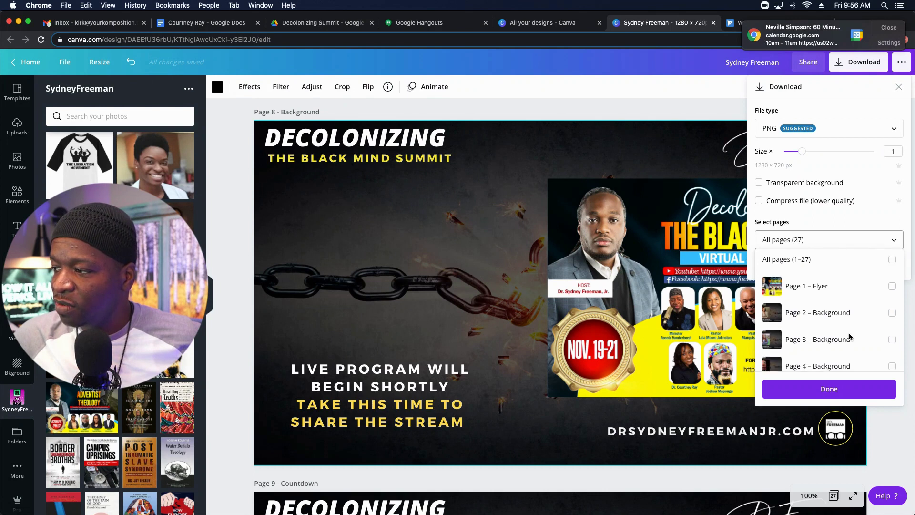
scroll(850, 337, down, 2)
scroll(849, 337, down, 2)
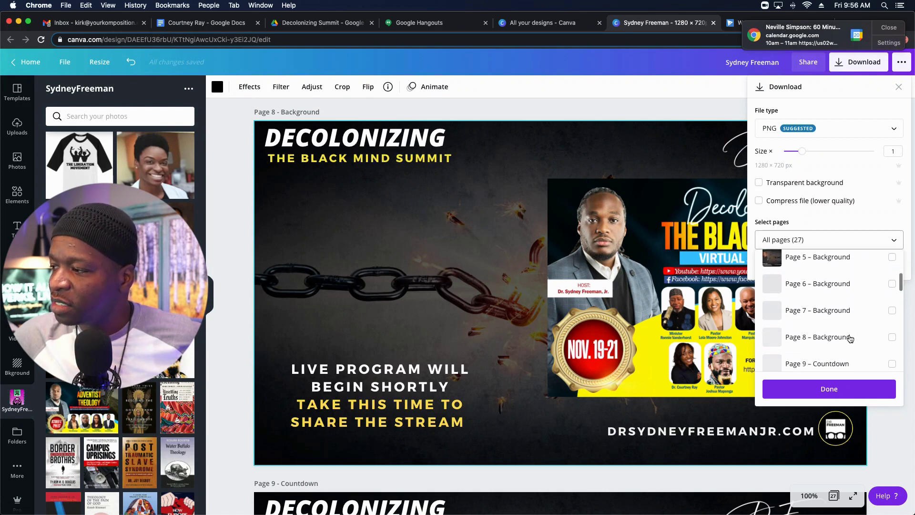
click(891, 337)
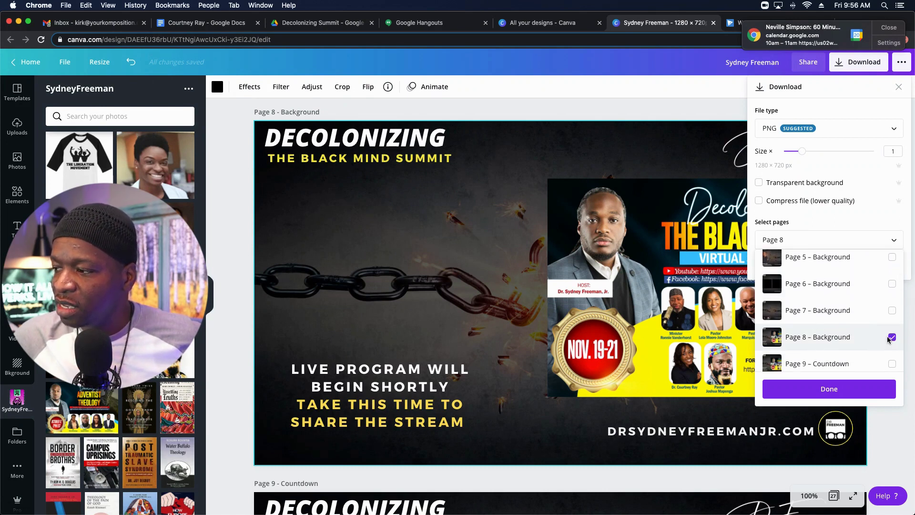
click(823, 390)
click(811, 263)
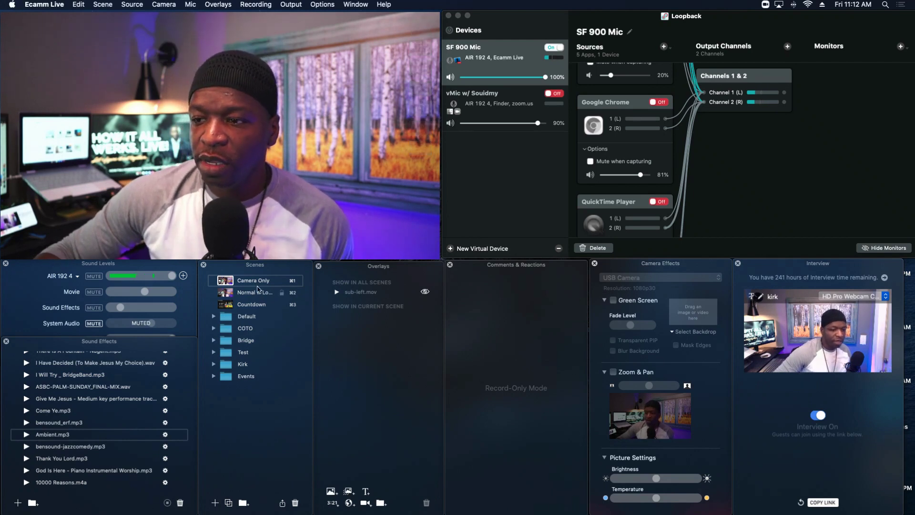
- Switch to Ecamm Live and create a new scene named "Coundown 2"
key(super+n)
text(Coundown 2)
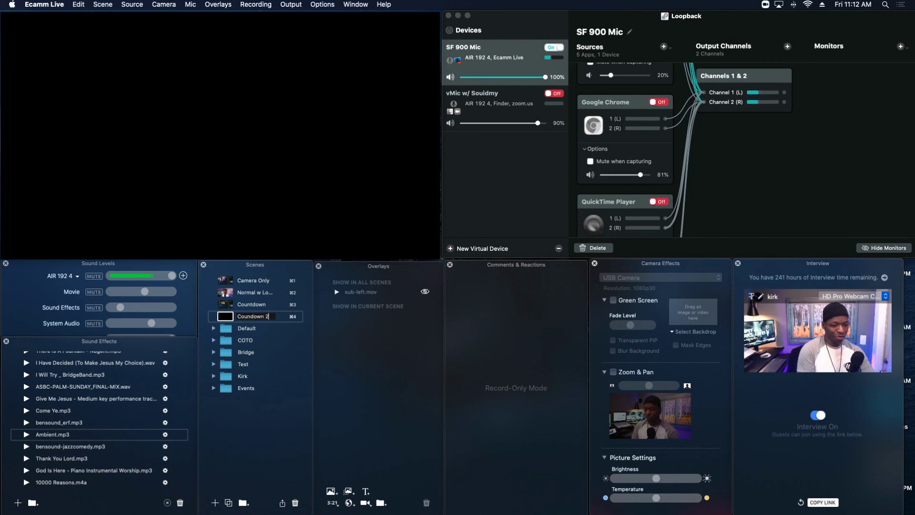
key(Return)
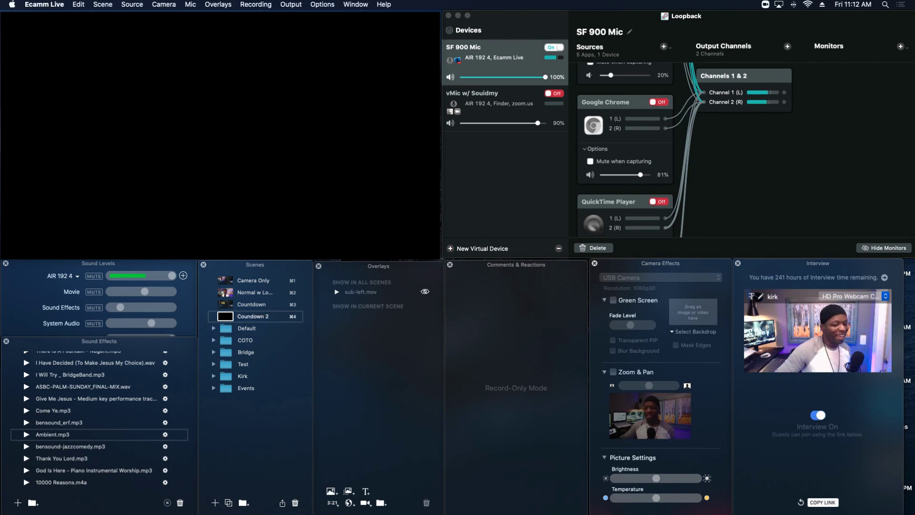
mouse_move(262, 61)
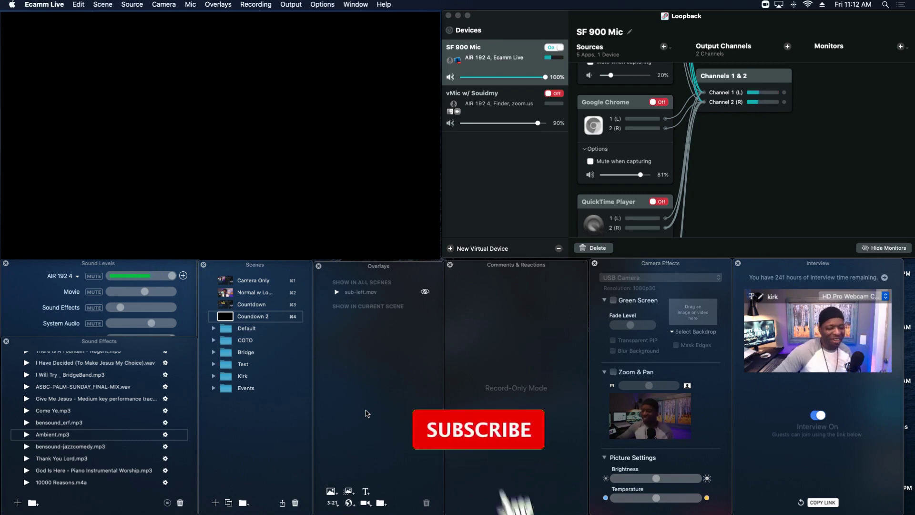
- Add the newly downloaded PNG from the Downloads folder as an image overlay and make it fill the whole frame
click(425, 293)
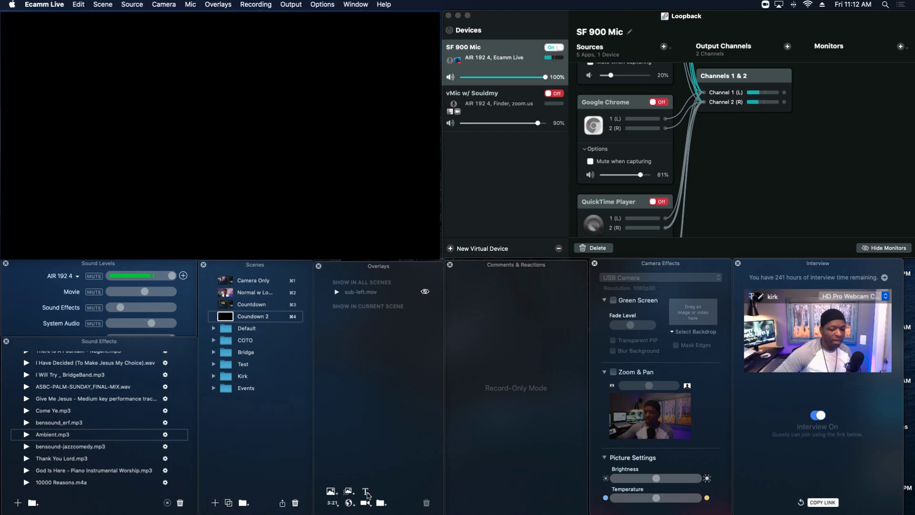
click(331, 492)
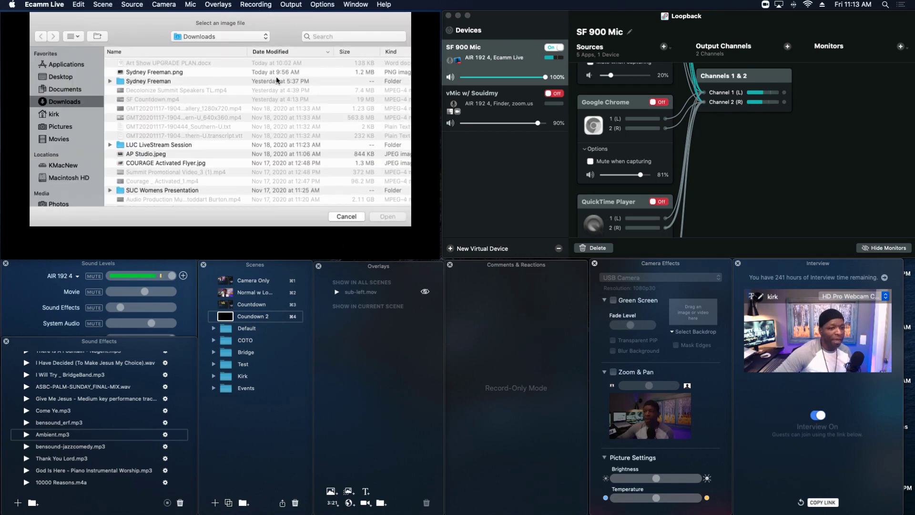
click(164, 74)
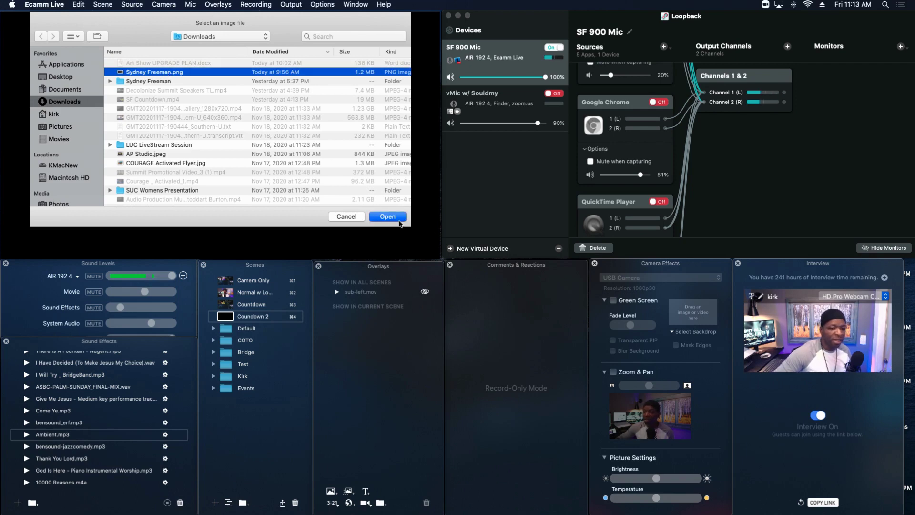
click(384, 216)
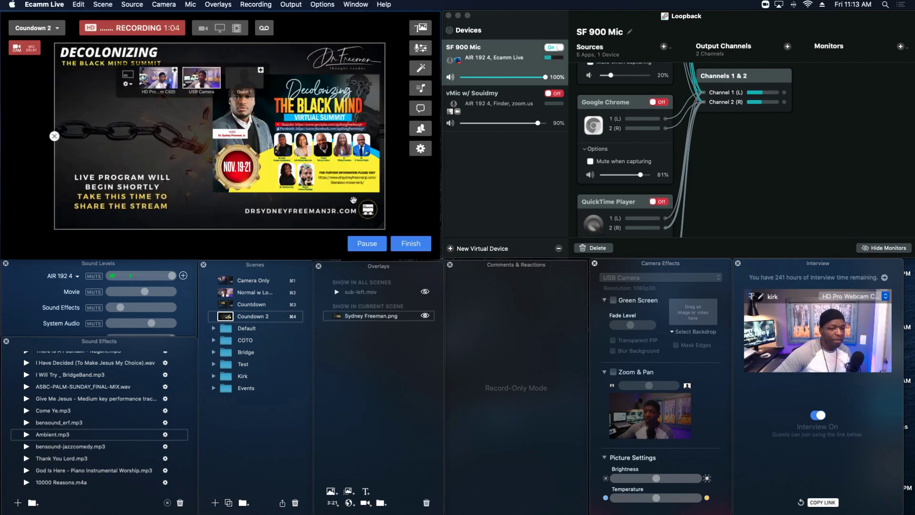
drag(203, 128, 190, 126)
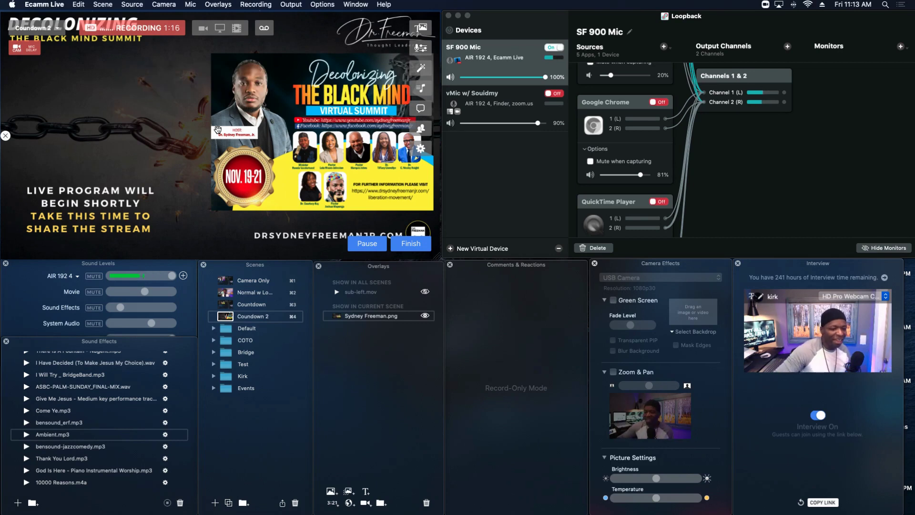
- Lock the full-frame background image overlay in the current scene
mouse_move(216, 116)
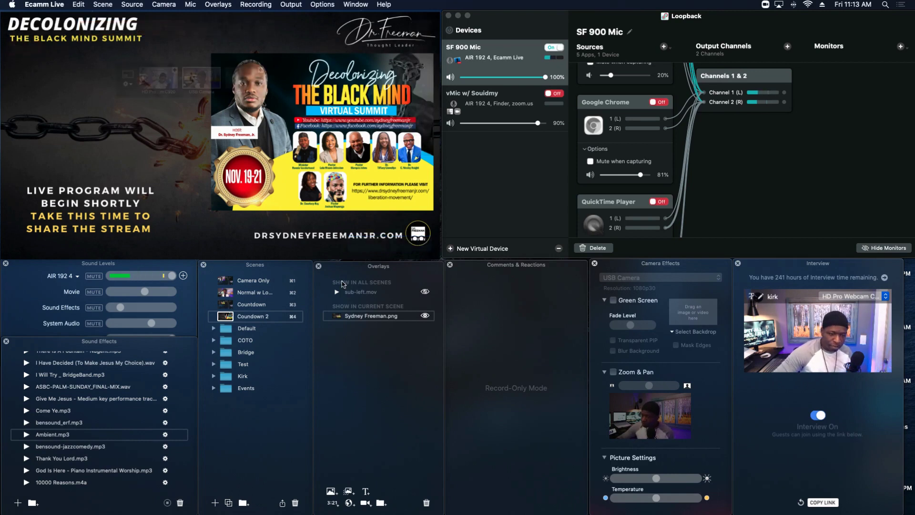
mouse_move(287, 157)
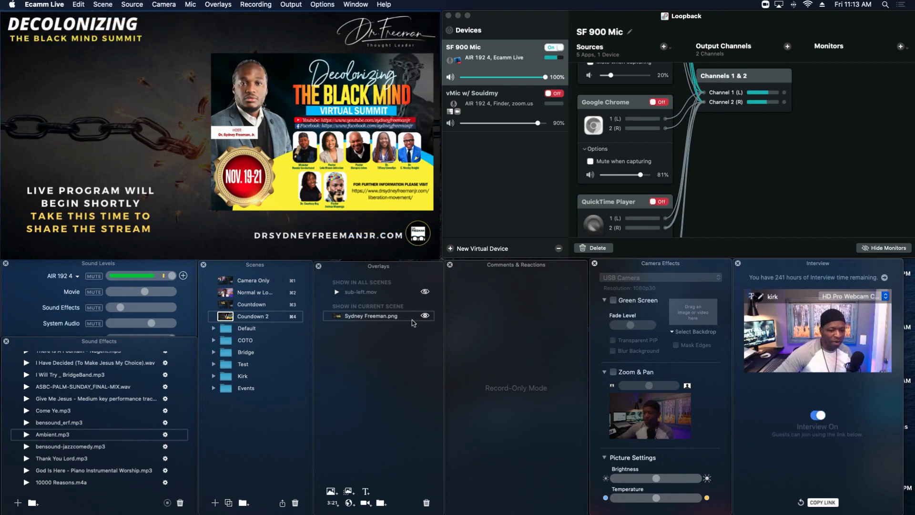
mouse_move(418, 318)
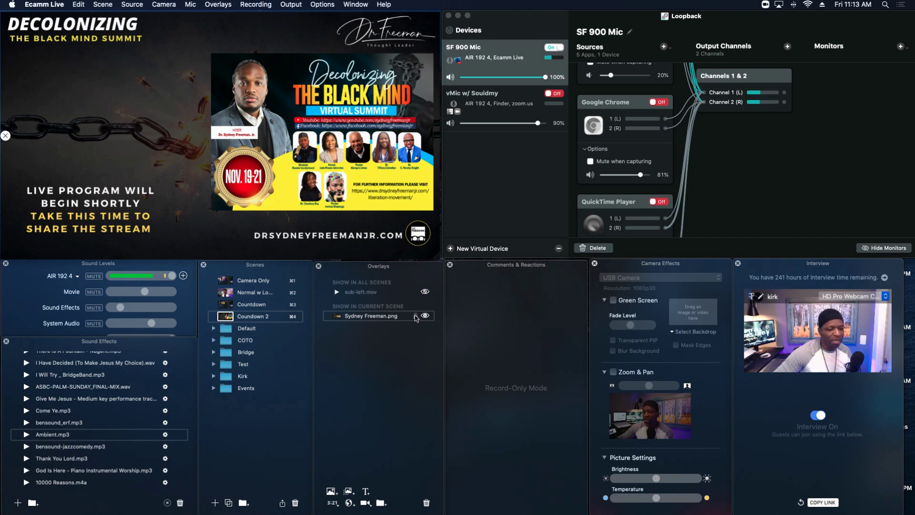
click(415, 316)
mouse_move(275, 190)
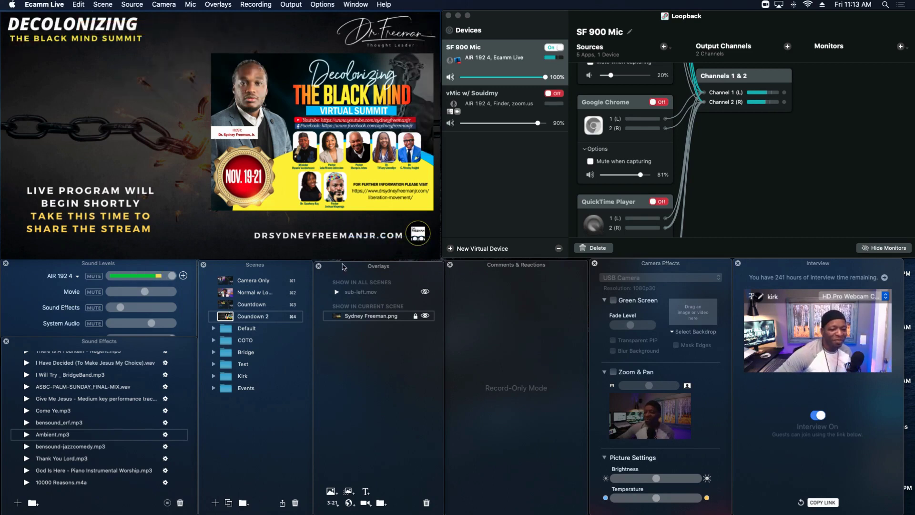
- Add a countdown overlay for an amount of time with a duration of 00:04:30 to the scene
click(333, 503)
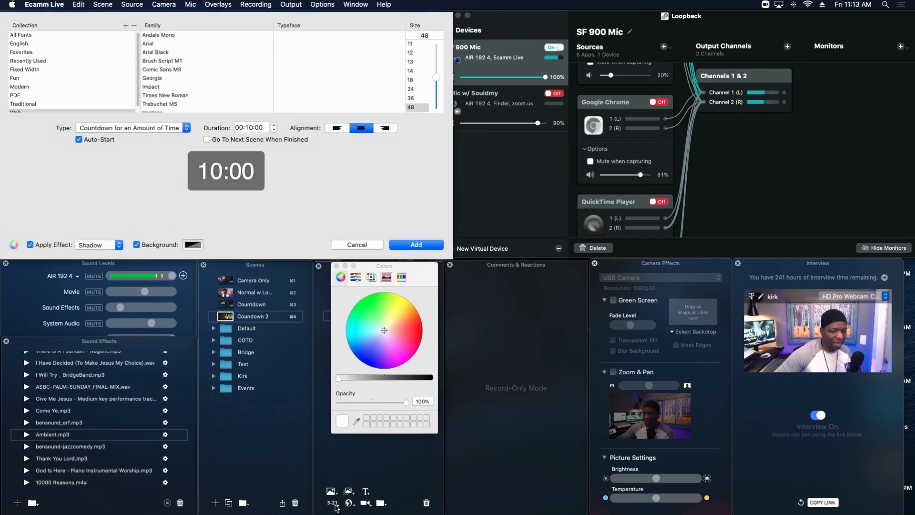
click(251, 127)
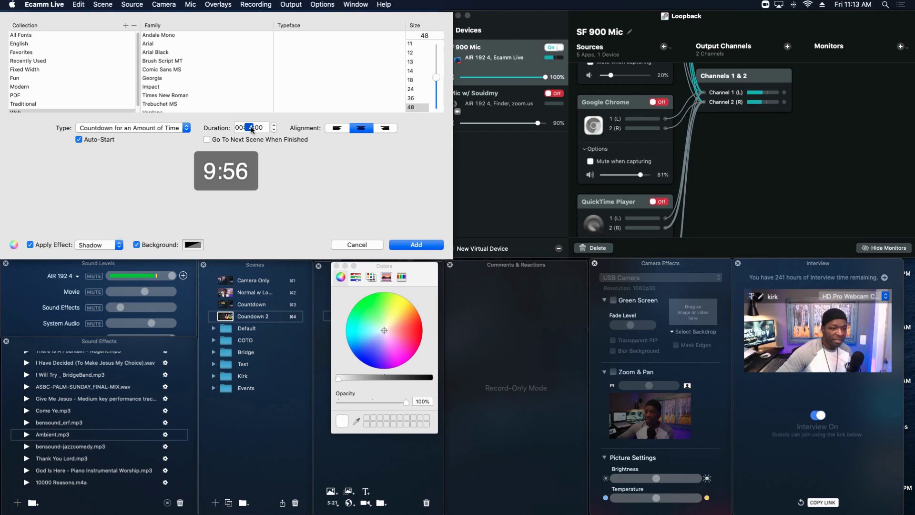
text(04:30)
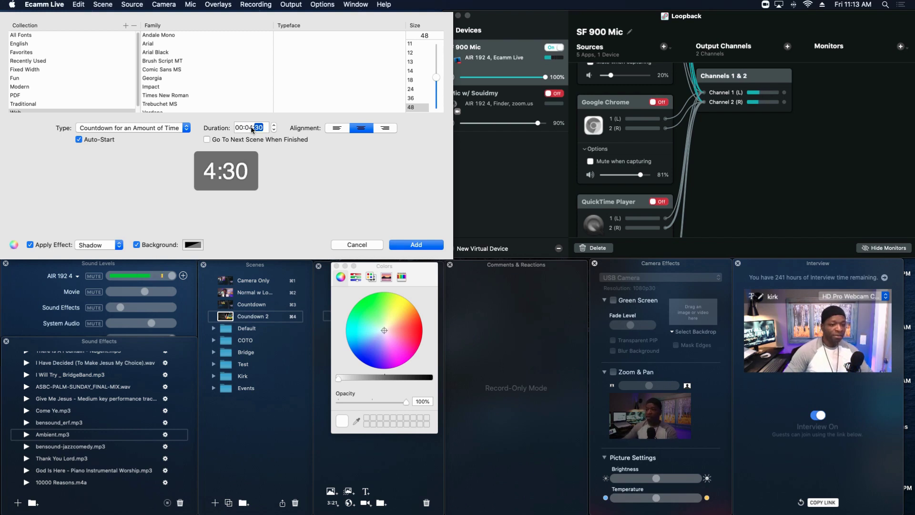
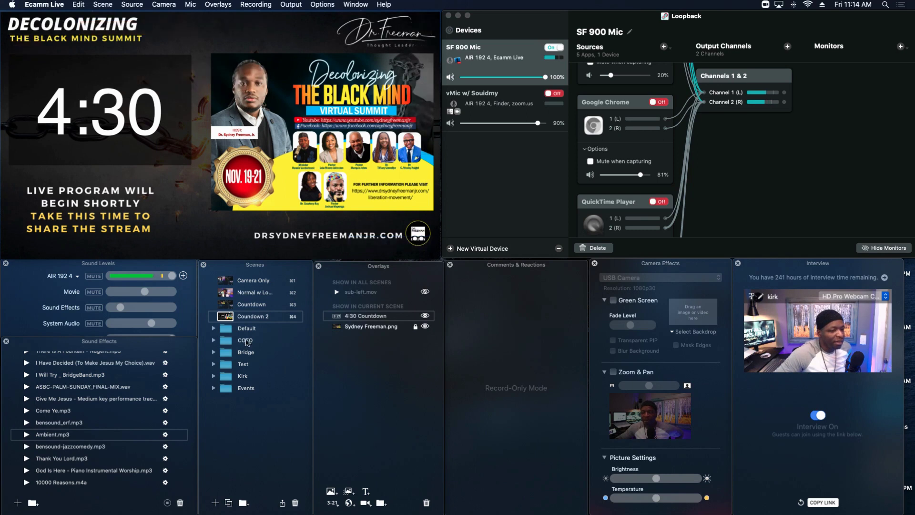
mouse_move(205, 221)
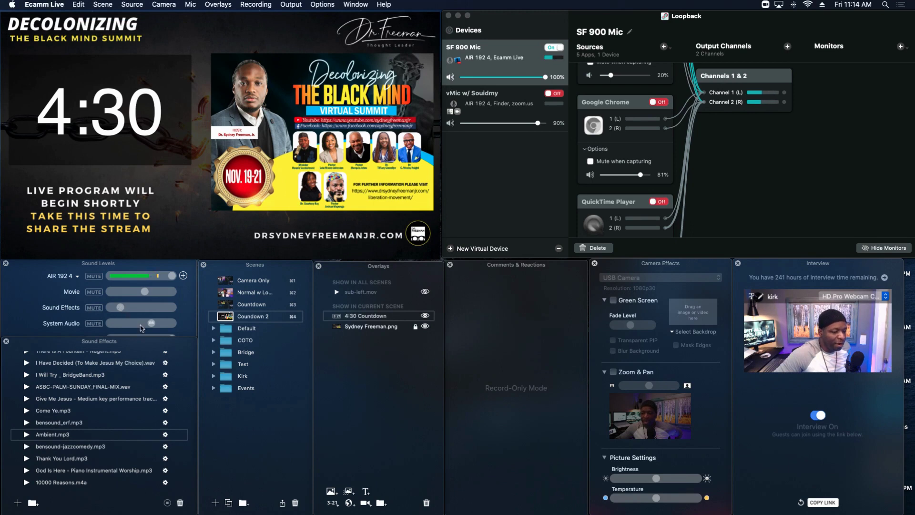
- Raise the Sound Effects level slightly and play the bensound_erf.mp3 track
drag(121, 309, 130, 309)
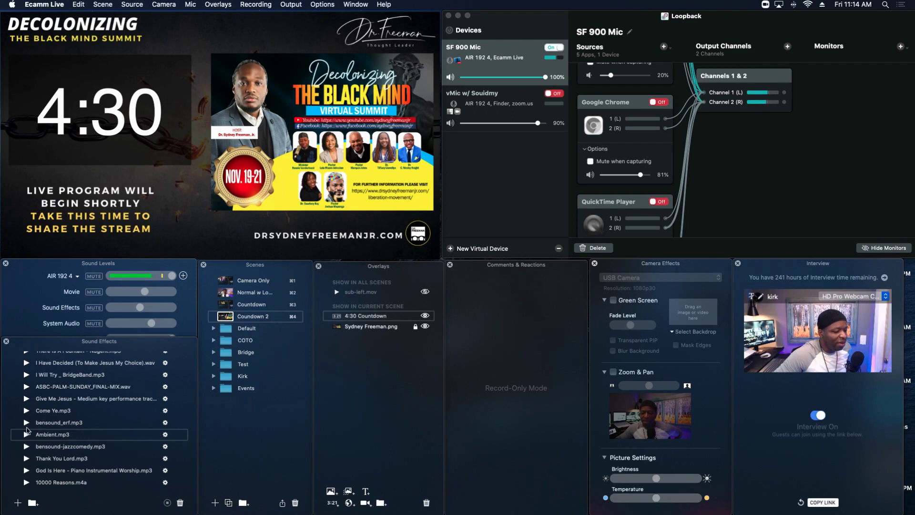
click(27, 422)
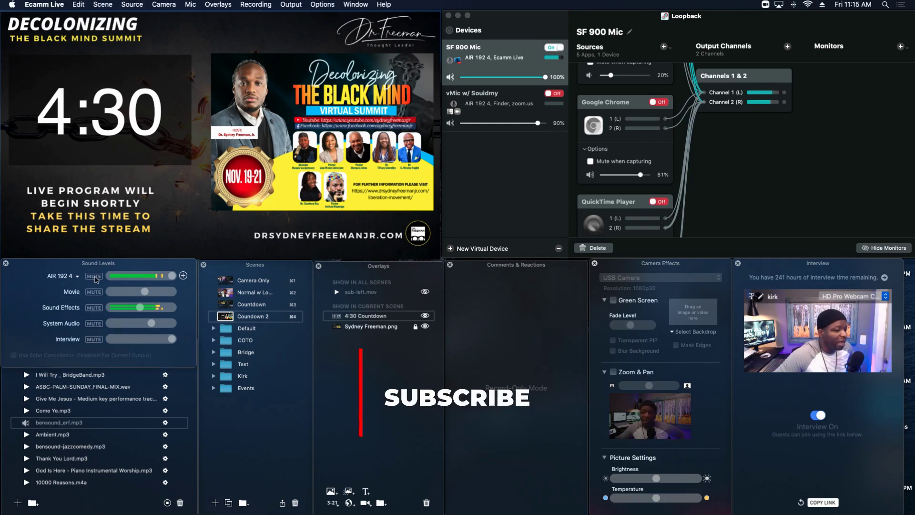
- Mute and unmute the AIR 192 4 microphone while the music plays, and stop the bensound_erf.mp3 track
click(95, 277)
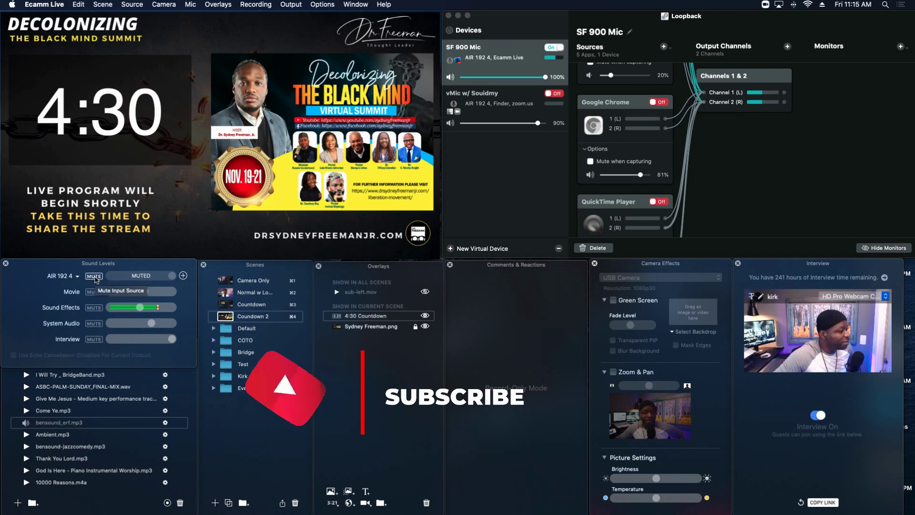
click(94, 276)
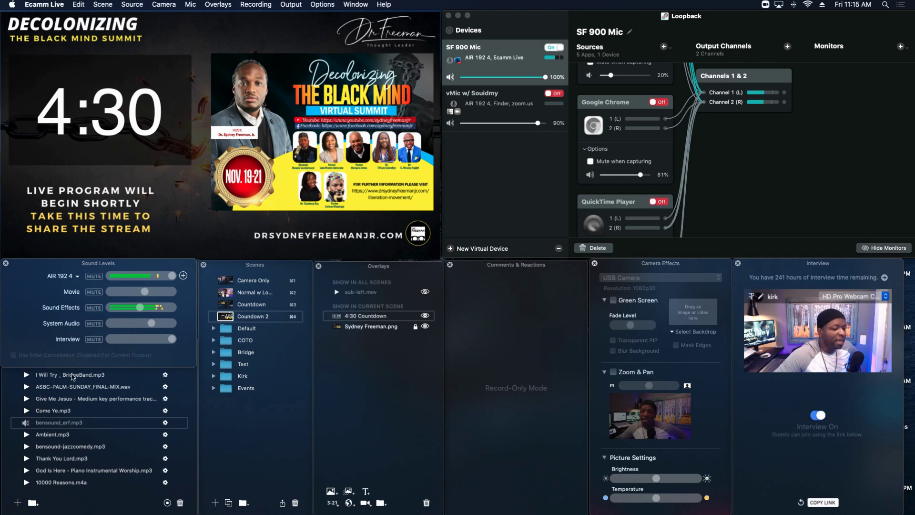
mouse_move(153, 328)
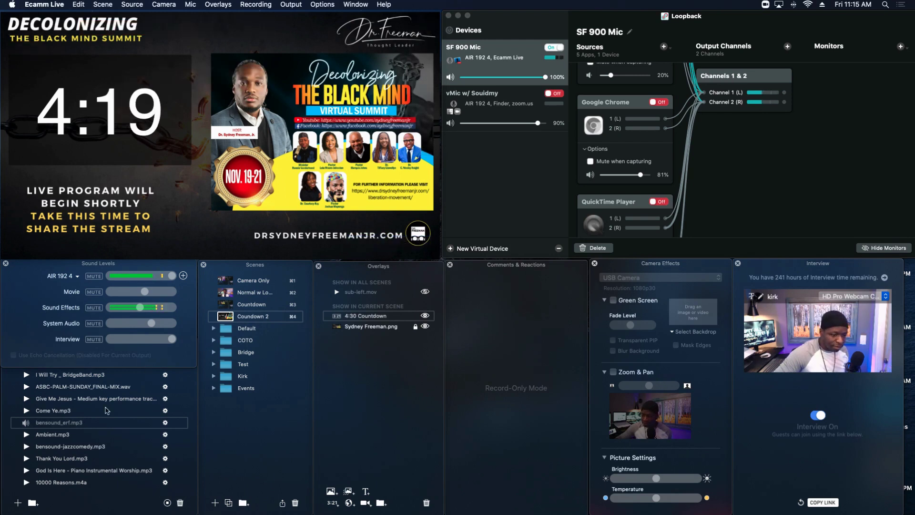
click(25, 424)
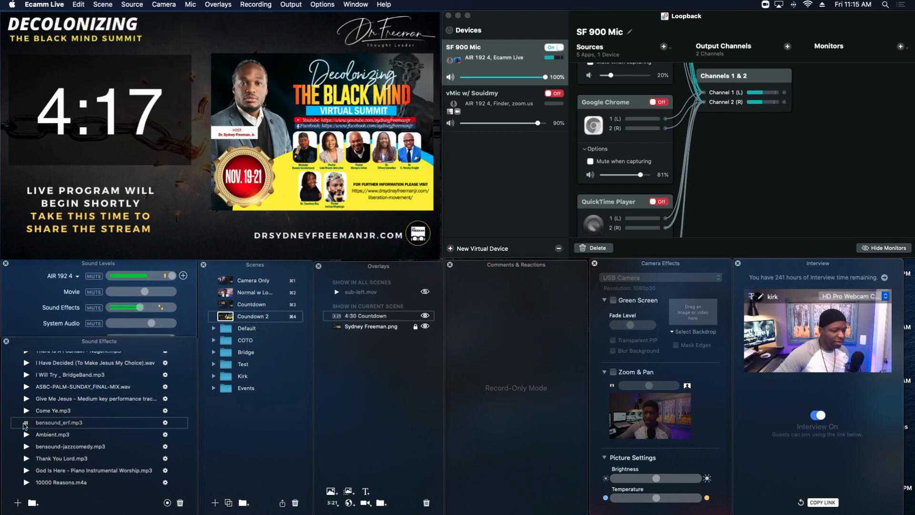
click(26, 423)
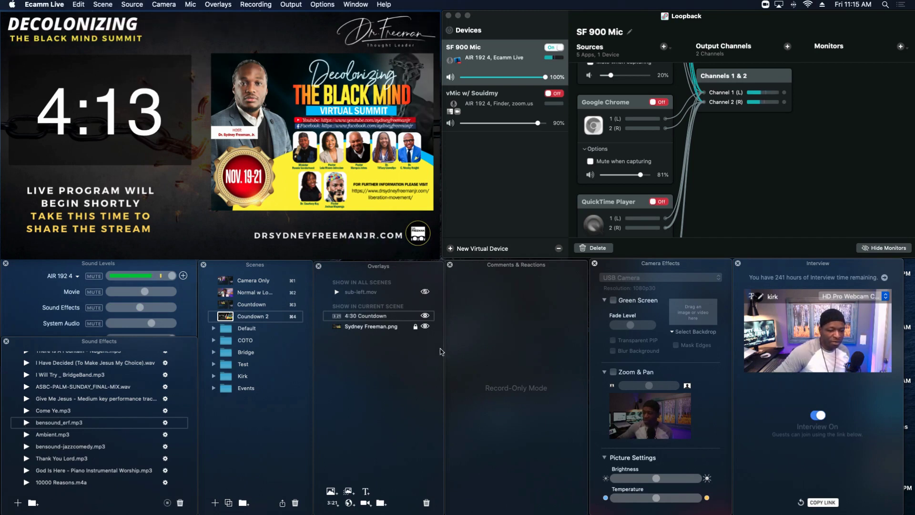
- Switch to Finder, preview SF Countdown.mov from the Ecamm Live Recordings folder in a reduced, repositioned window, and close the preview
mouse_move(424, 505)
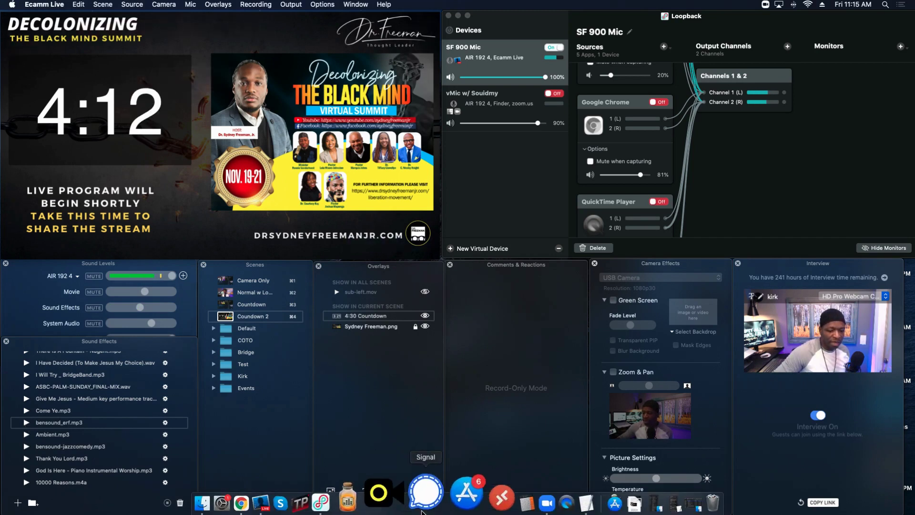
click(650, 503)
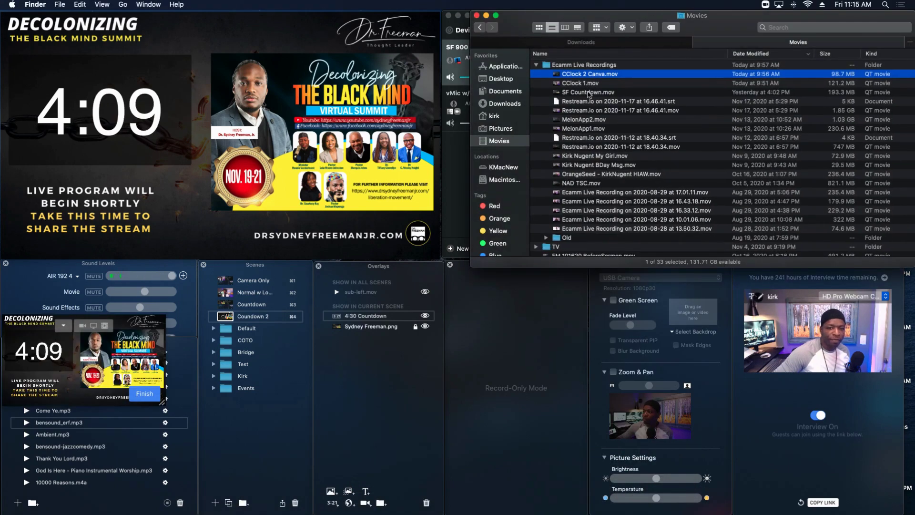
click(589, 92)
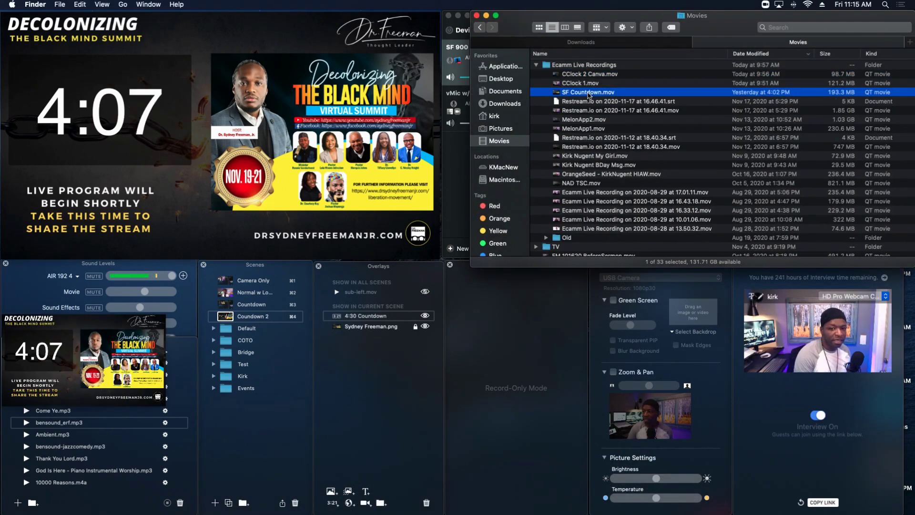
key(space)
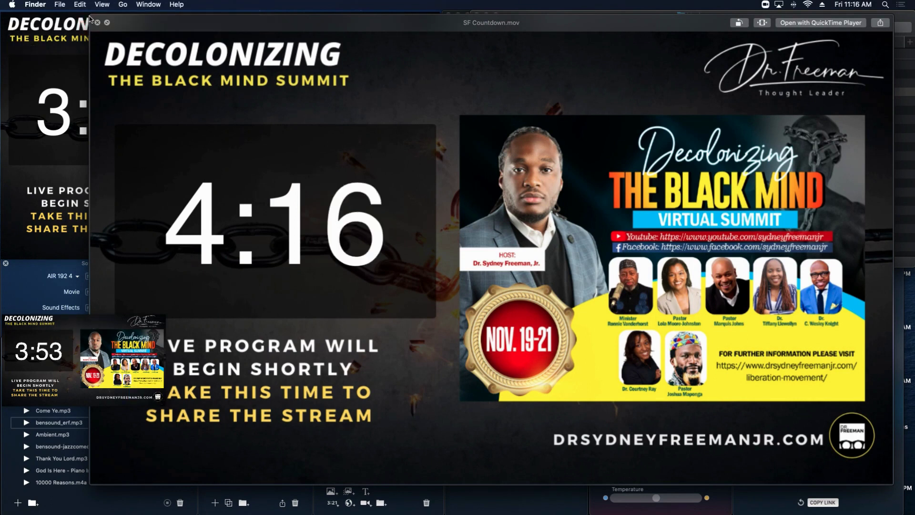
drag(94, 19, 446, 209)
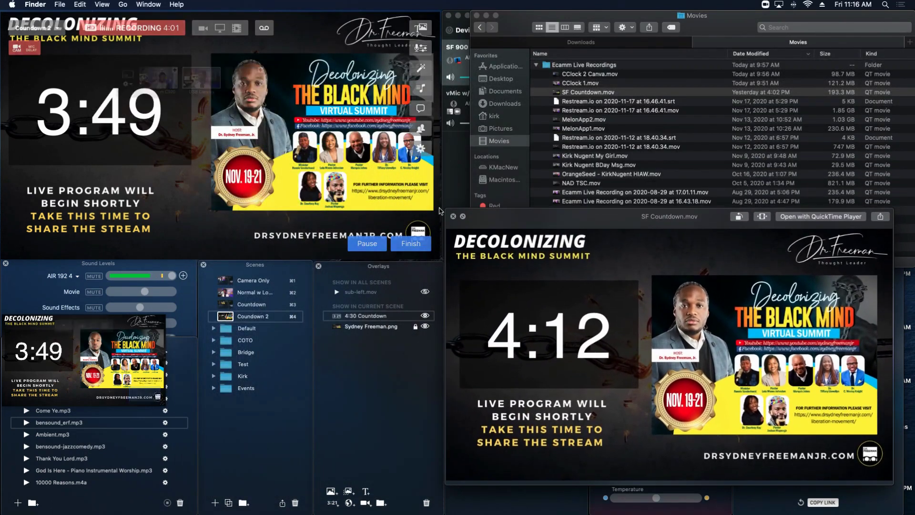
drag(516, 231, 333, 193)
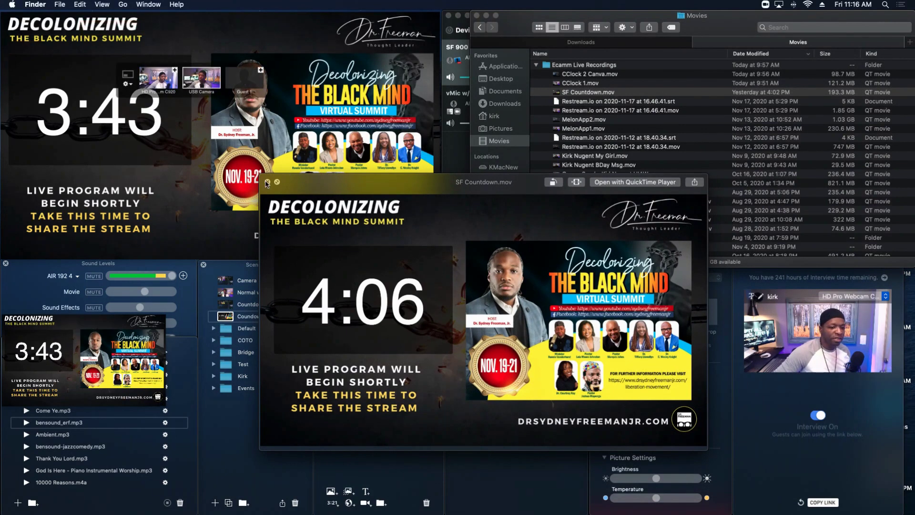
key(space)
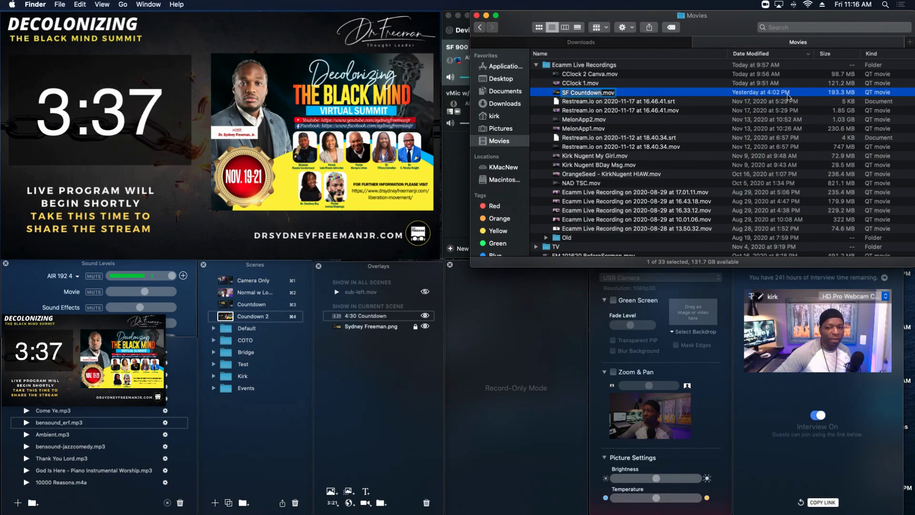
click(641, 102)
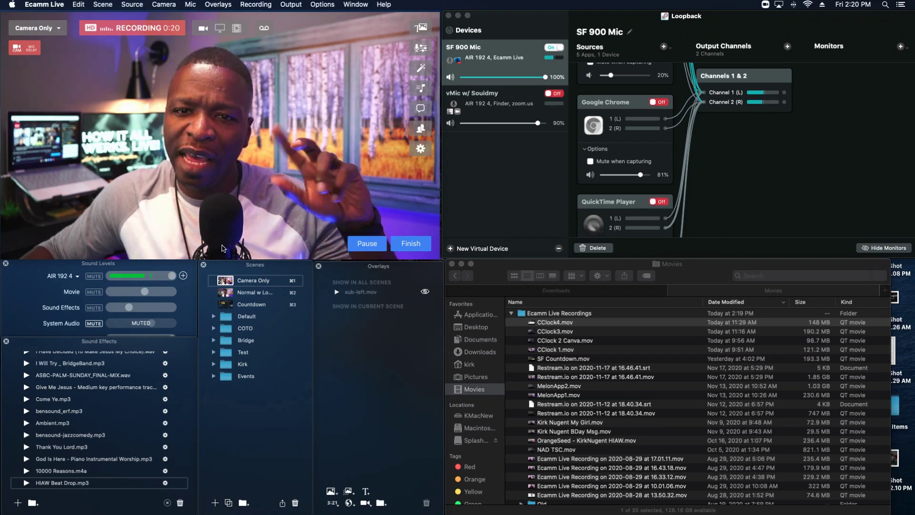
- Switch to Ecamm Live, run the countdown scene from the Test folder, and mute and unmute the AIR 192 4 microphone
click(214, 352)
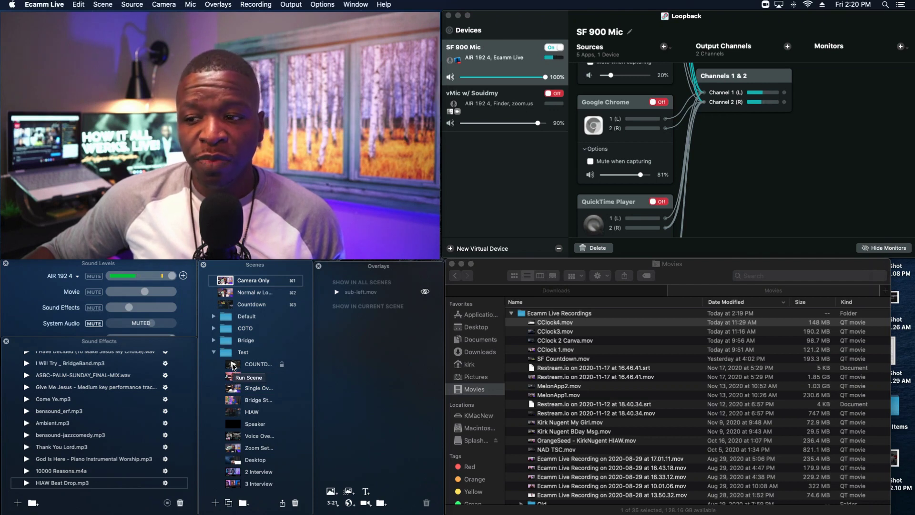
click(233, 366)
click(93, 276)
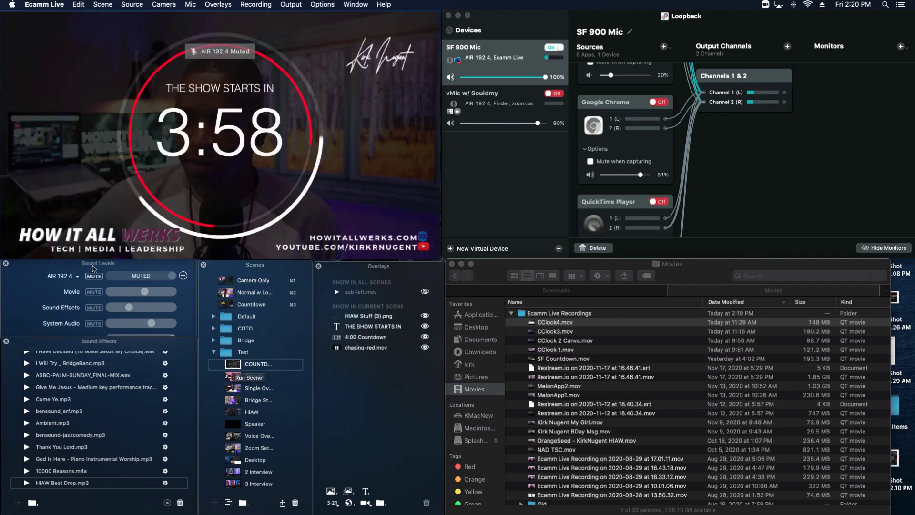
click(94, 276)
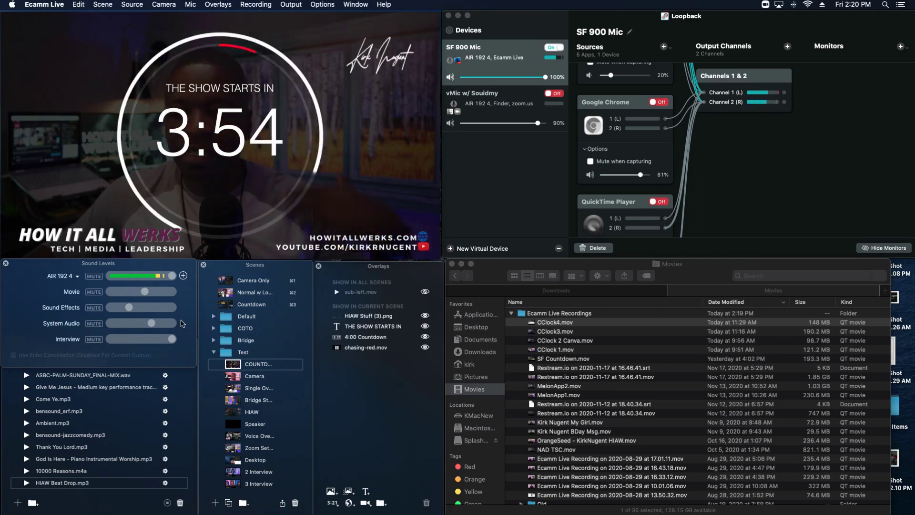
- Check the Auto-Play and When Finished playback options of the chasing-red.mov overlay
mouse_move(249, 225)
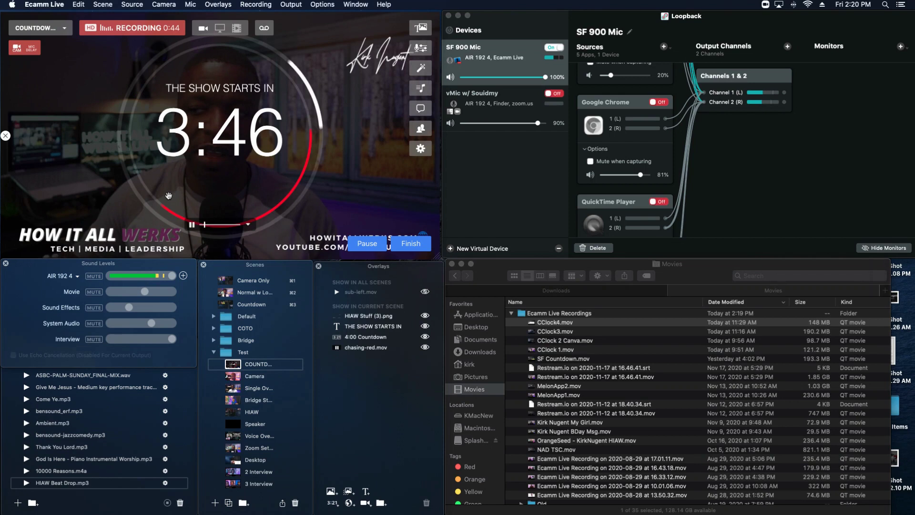
click(248, 227)
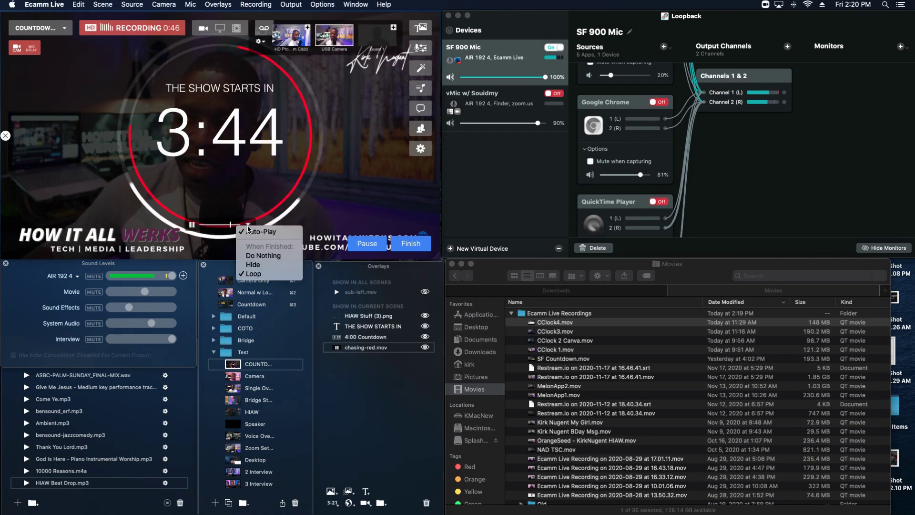
click(347, 201)
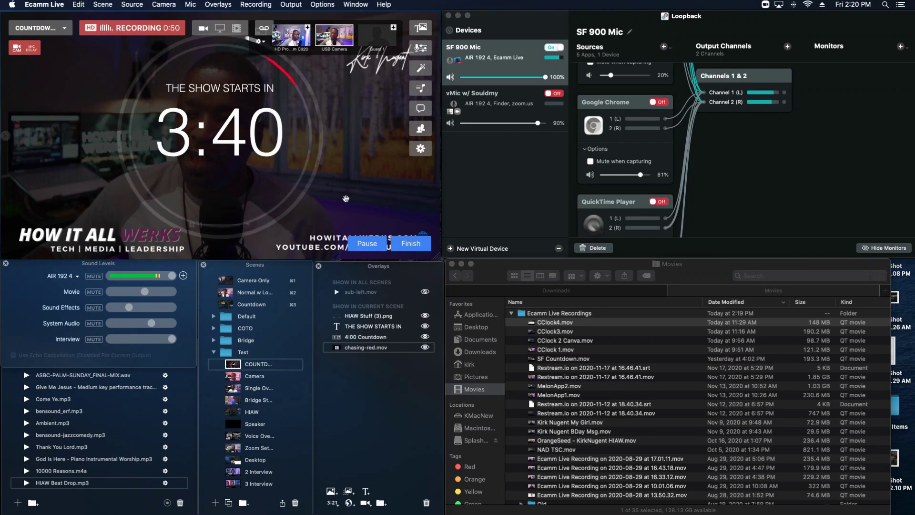
- Pause the scene's countdown timer and reset it to 4:00
mouse_move(175, 122)
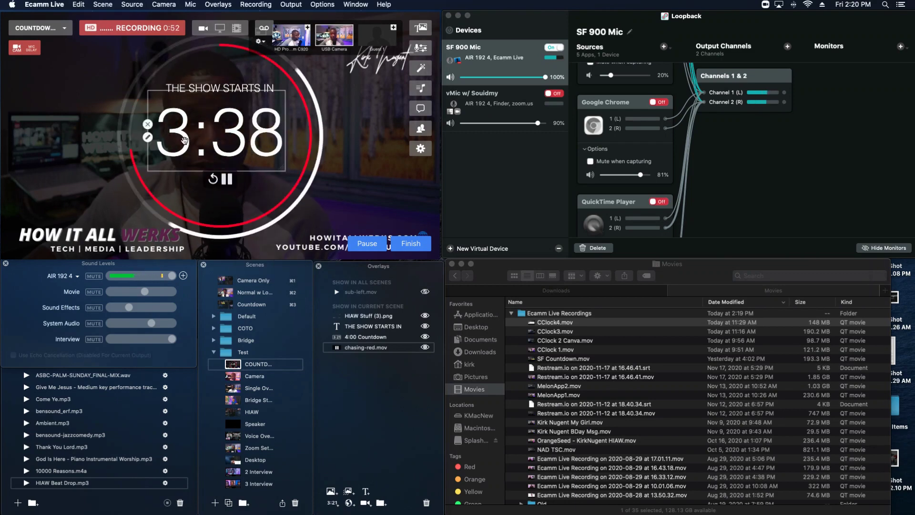
click(227, 179)
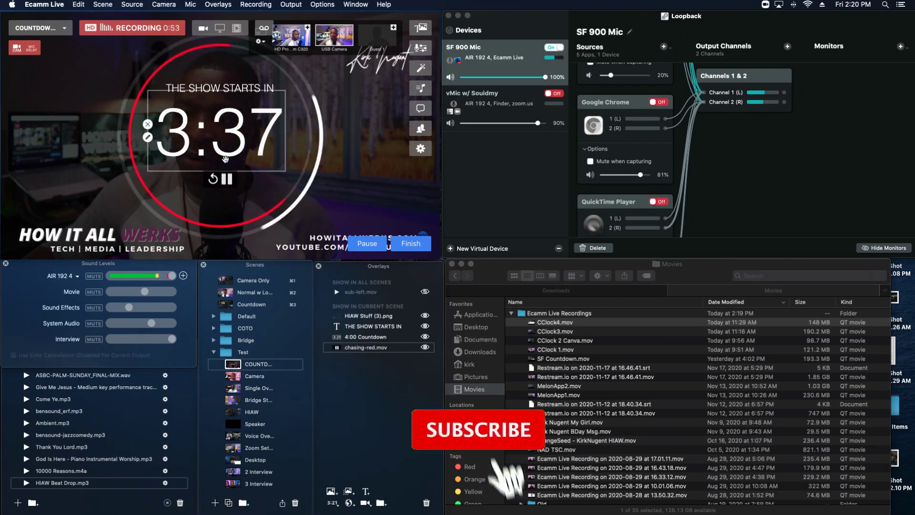
click(213, 179)
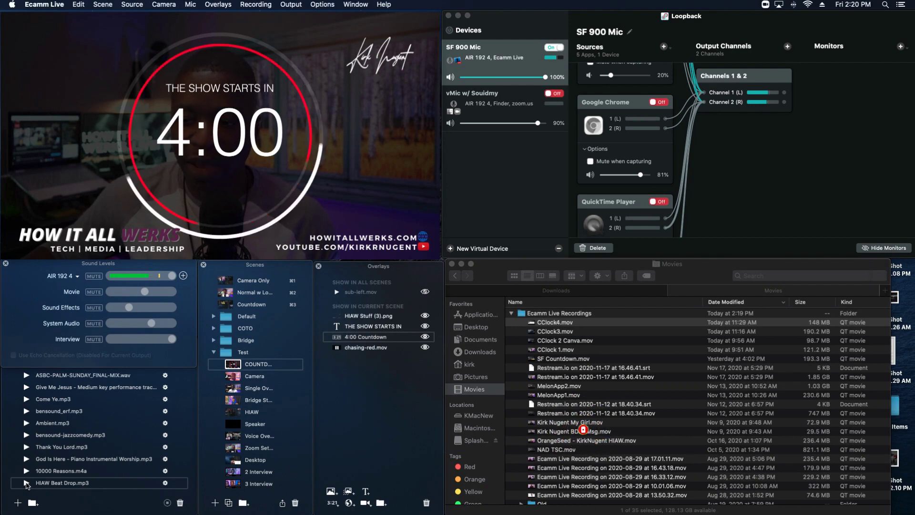
- Play the HIAW Beat Drop.mp3 and Kirk_Track.mp3 sound effects and stop the playback
click(27, 483)
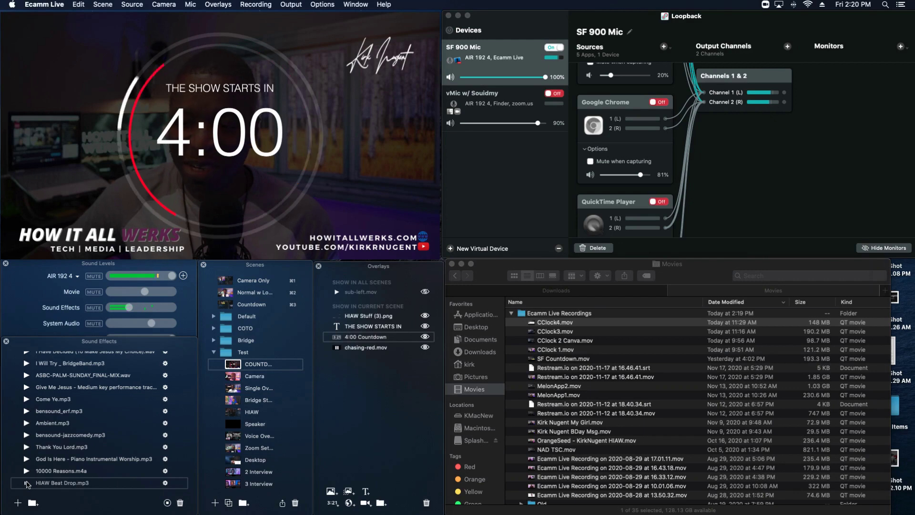
scroll(26, 390, up, 3)
click(26, 377)
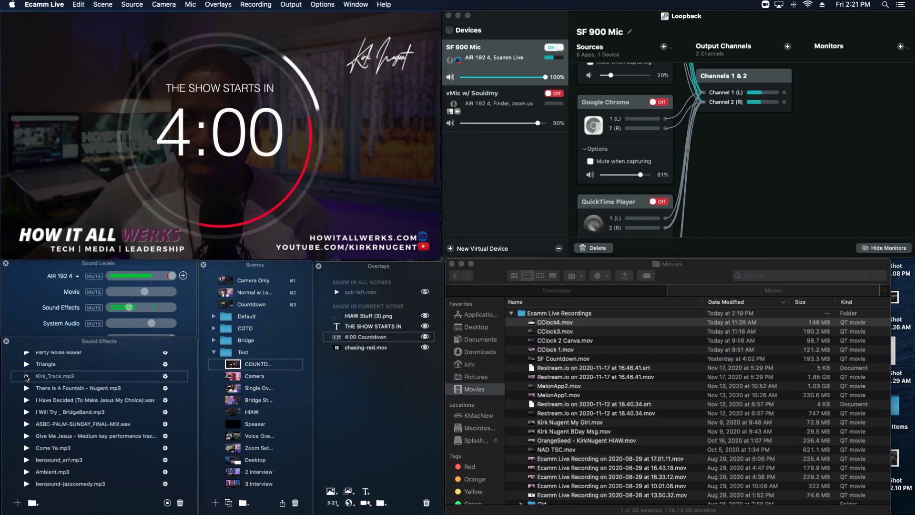
click(27, 376)
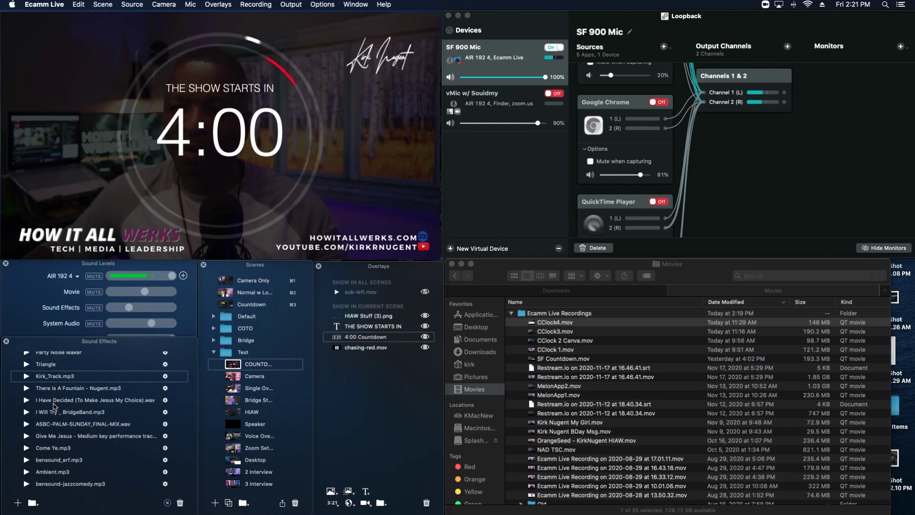
mouse_move(248, 231)
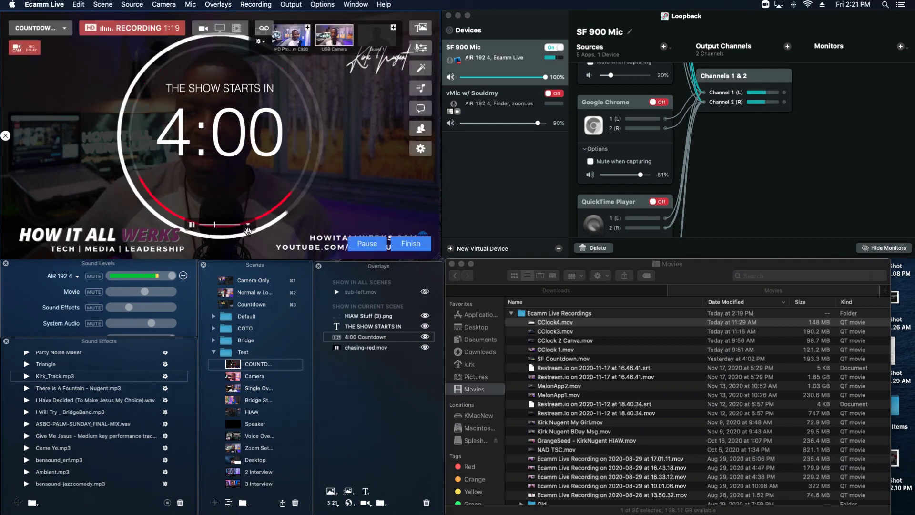
click(224, 174)
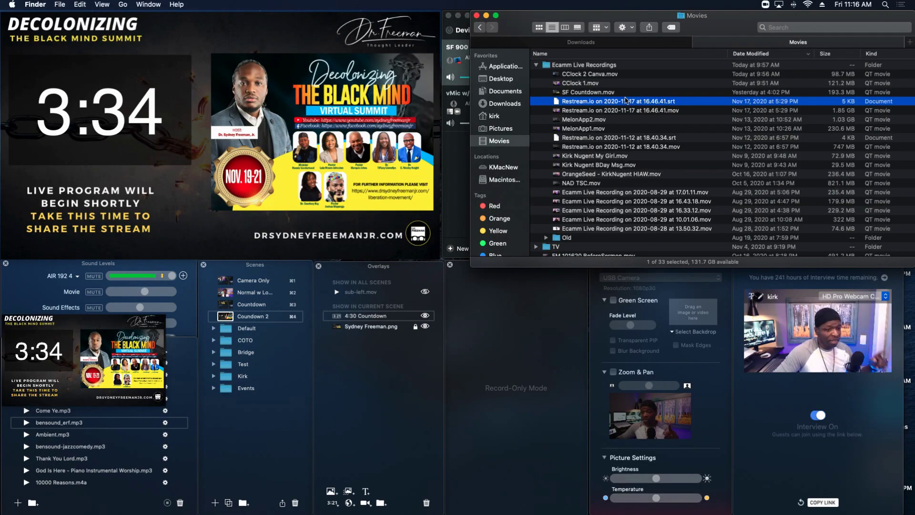
- Select SF Countdown.mov in Finder and load it from the computer into CloudConvert's MOV to MP4 converter in Chrome
click(594, 93)
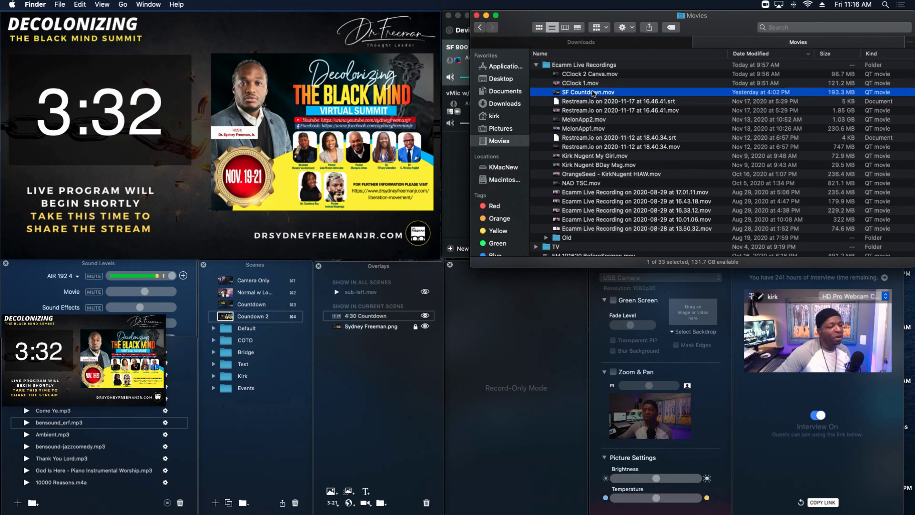
mouse_move(300, 217)
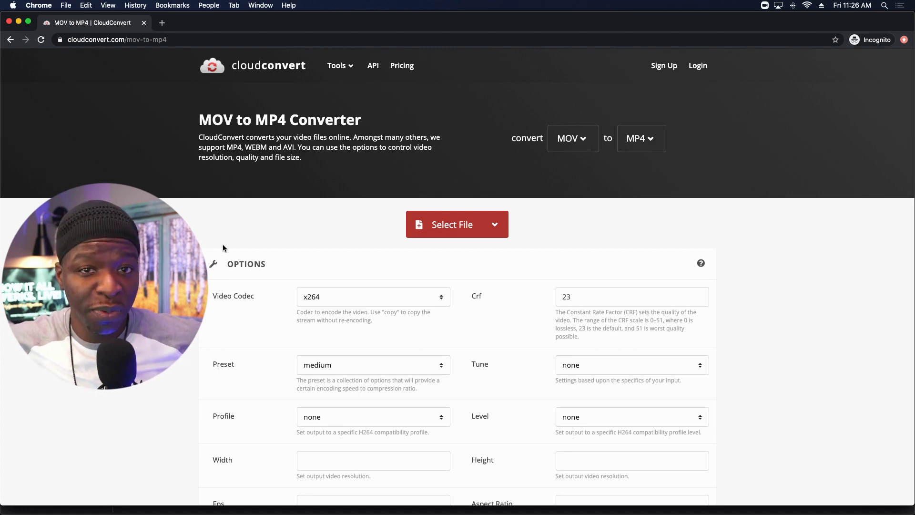
click(494, 224)
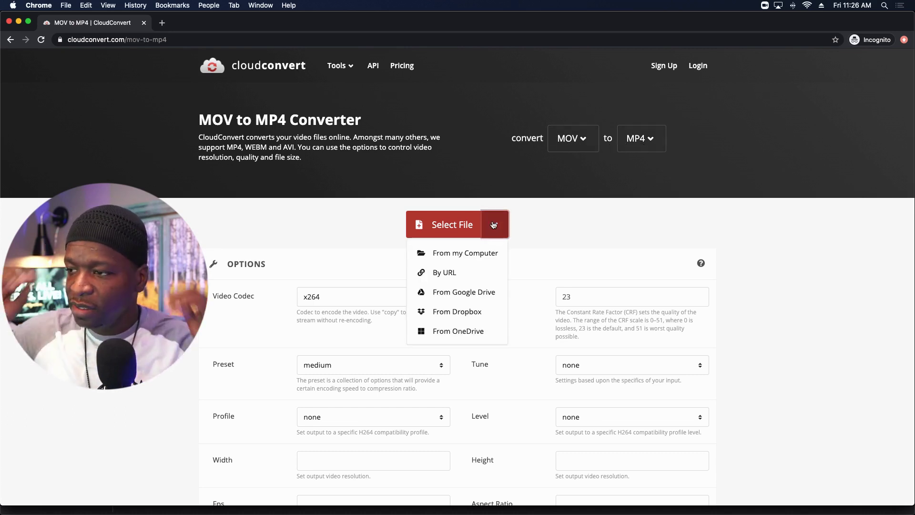
click(458, 253)
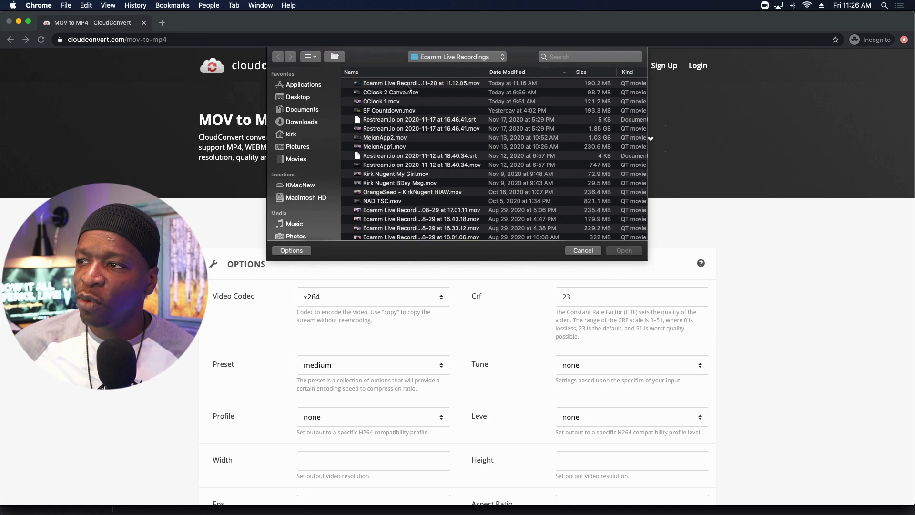
click(389, 111)
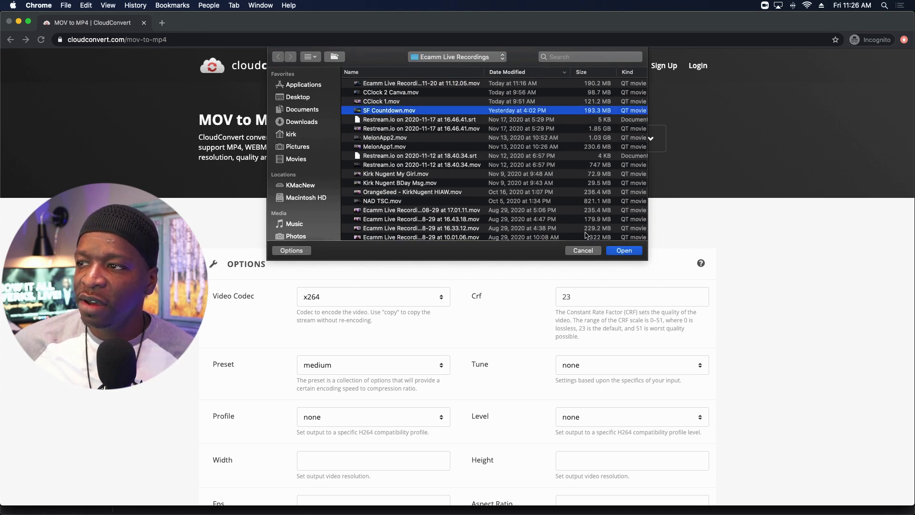
click(624, 251)
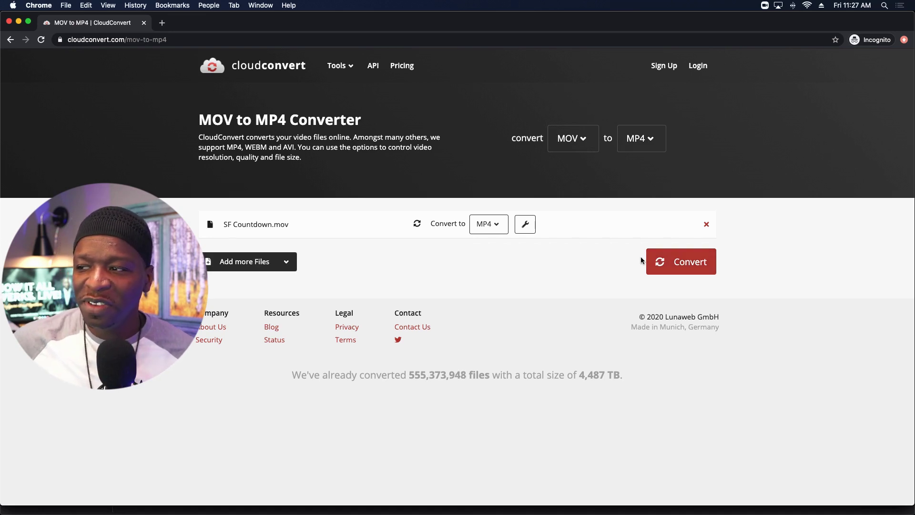
- Switch to the Chrome window showing the converted SF Countdown.mp4 in CloudConvert and download the file
key(ctrl+Up)
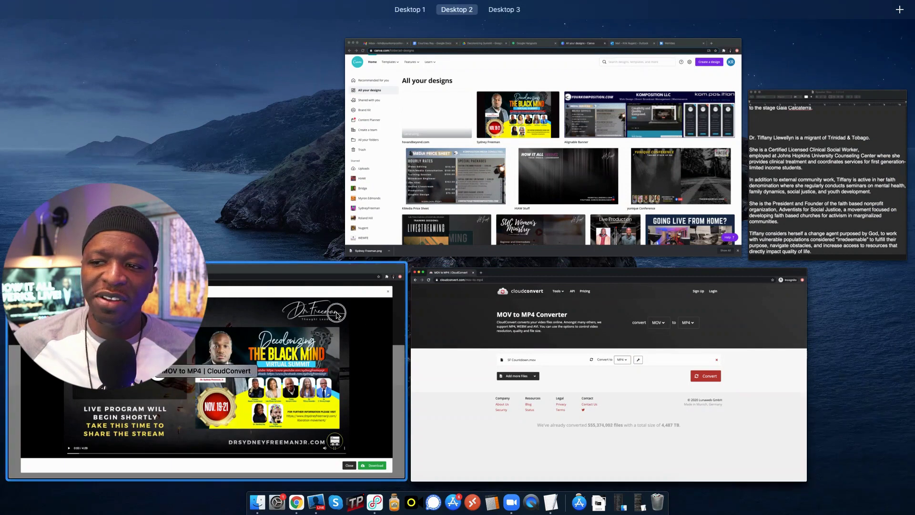
click(362, 319)
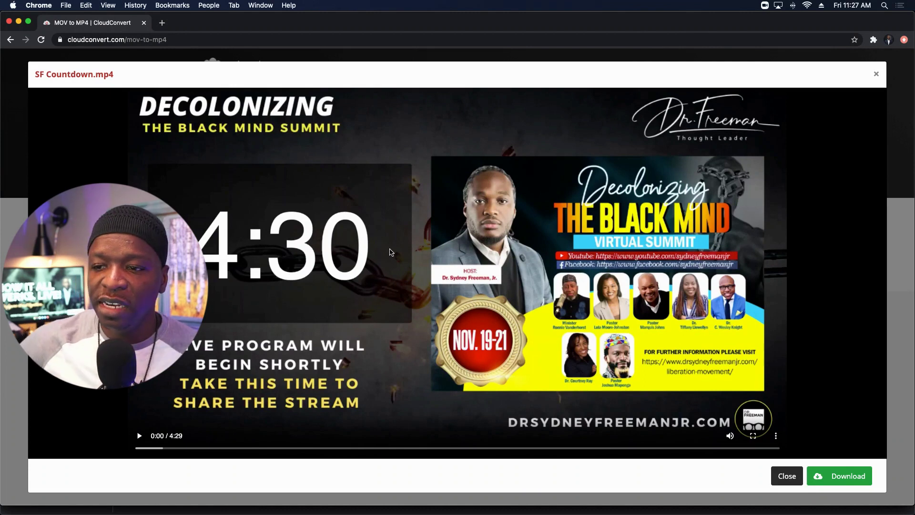
click(842, 478)
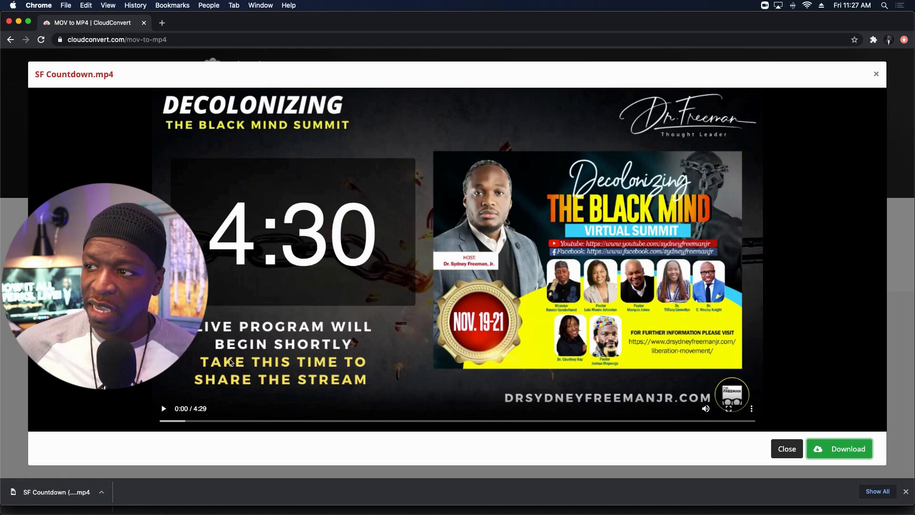
- Locate the downloaded SF Countdown (1).mp4 in the Downloads folder in Finder
key(super+h)
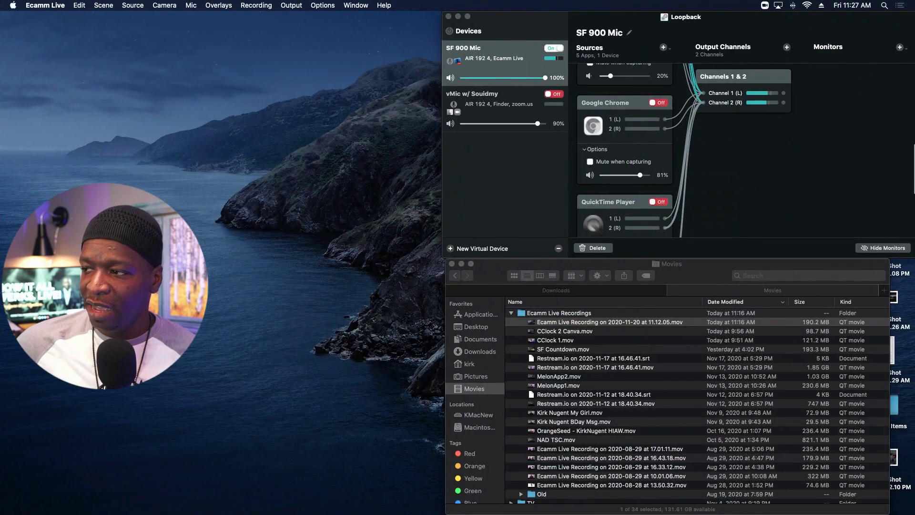
click(593, 291)
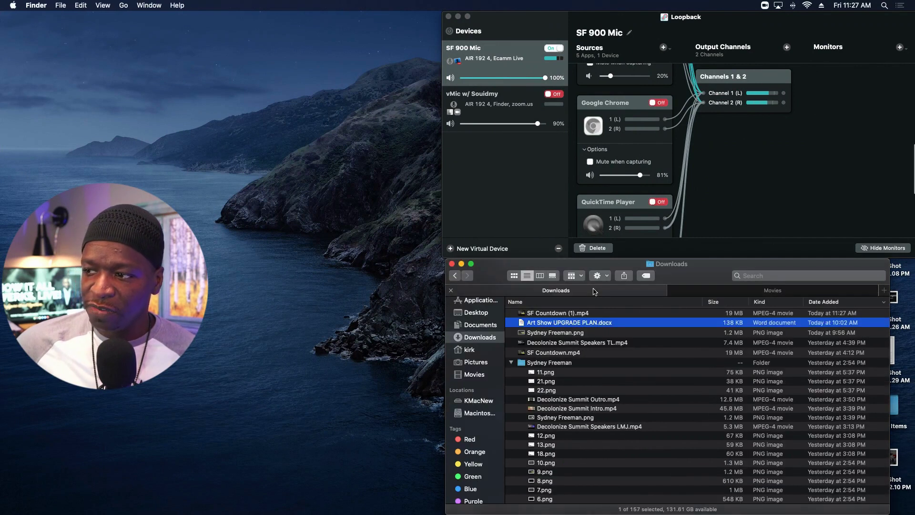
click(577, 315)
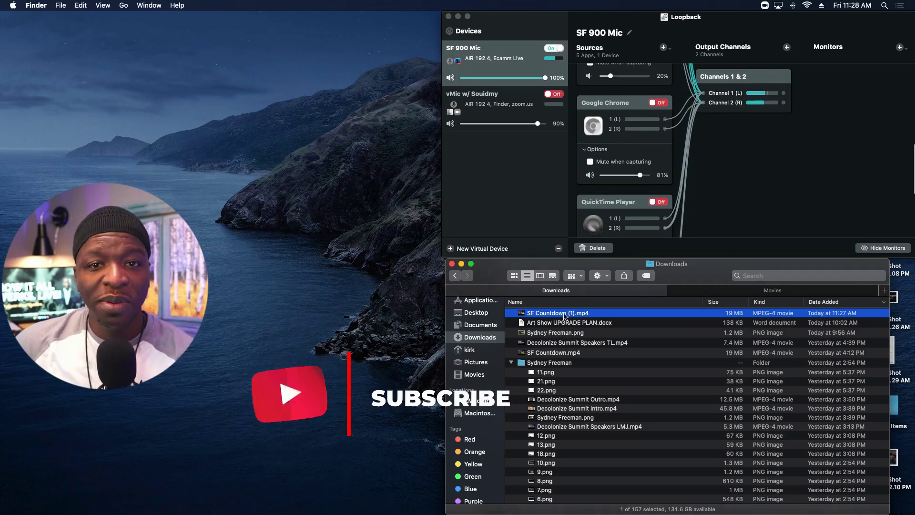
- Open streamyard.com in a new Chrome tab and enter the Test Room broadcast studio with the camera off
key(ctrl+Left)
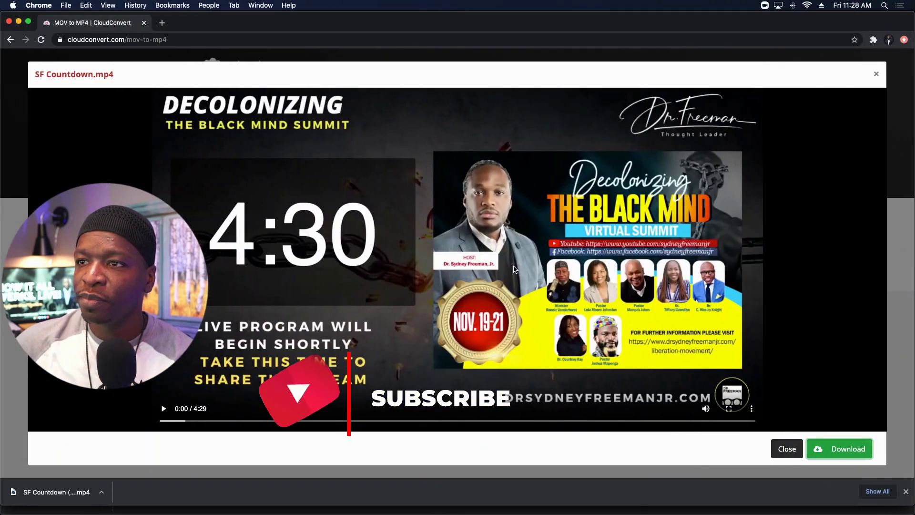
key(ctrl+Up)
key(ctrl+Up)
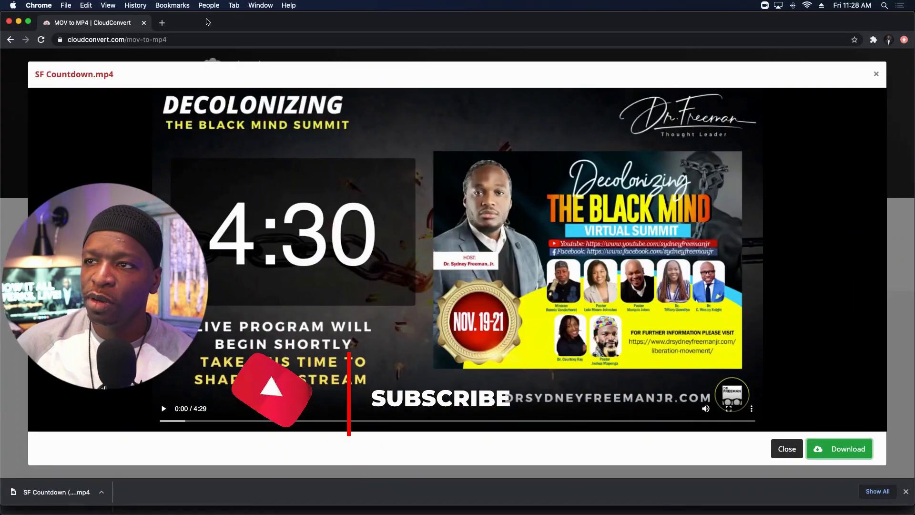
click(162, 23)
text(streamyard.com)
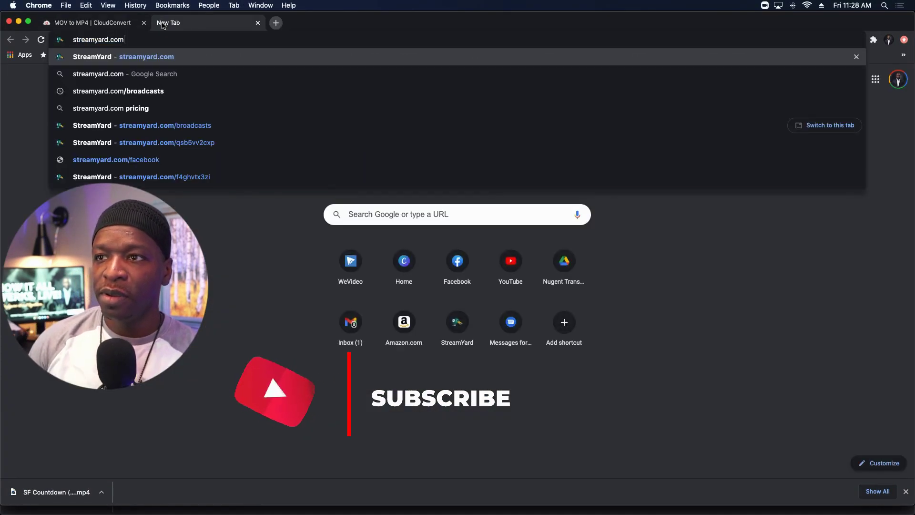
key(Return)
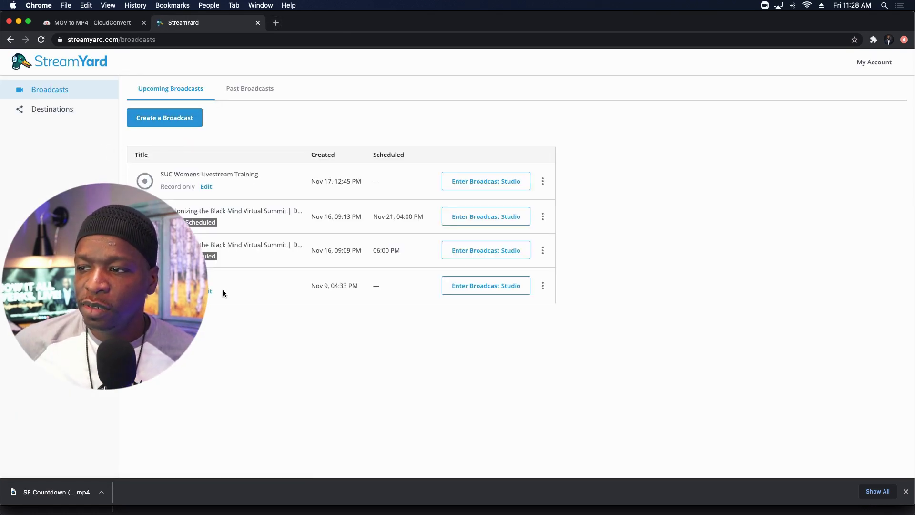
click(482, 286)
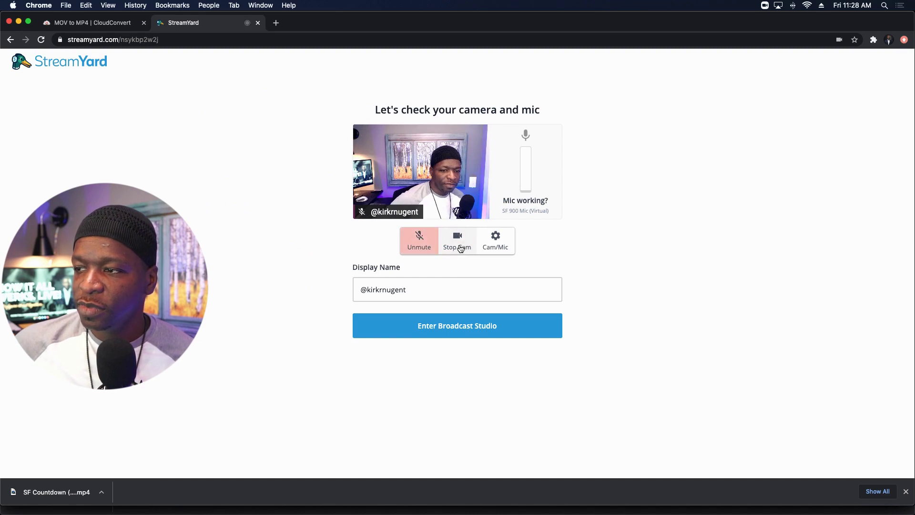
click(459, 245)
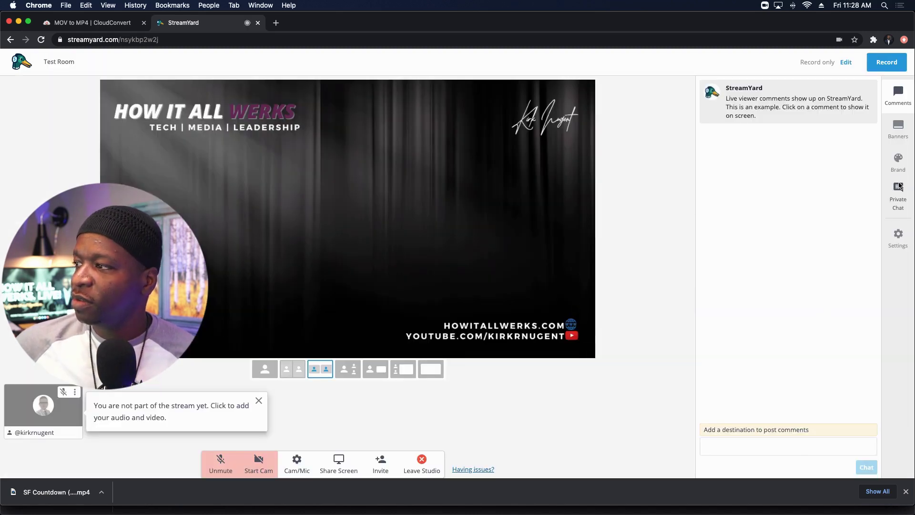
- Upload SF Countdown (1).mp4 from Downloads to the Default brand's video clips in StreamYard and start the clip
click(899, 164)
scroll(839, 286, down, 5)
scroll(837, 299, down, 8)
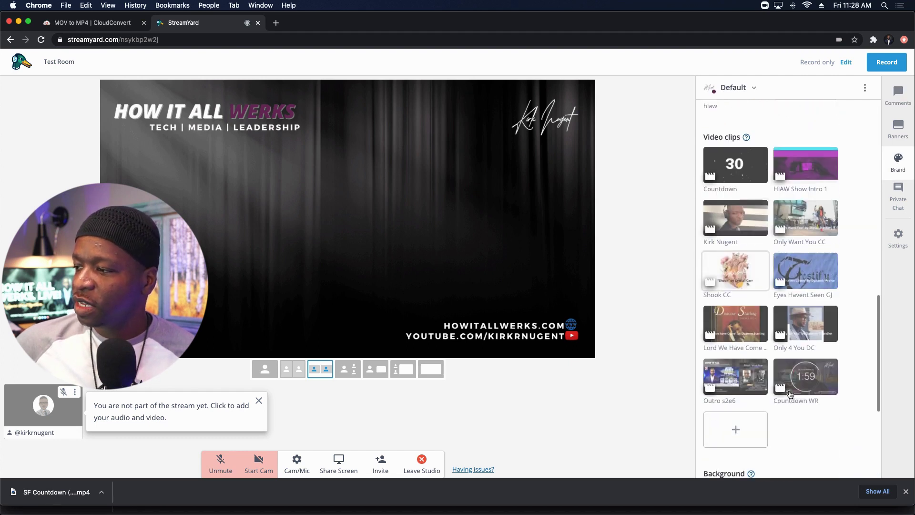
click(735, 430)
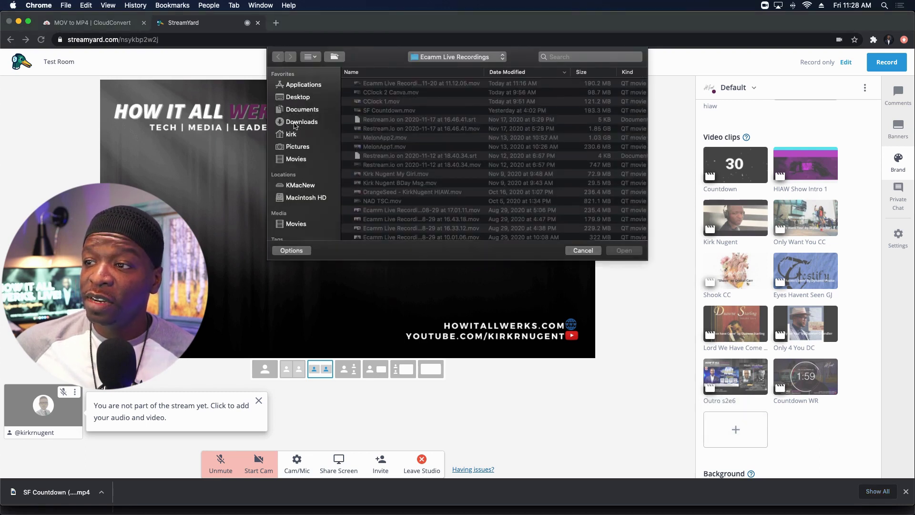
click(295, 123)
click(390, 85)
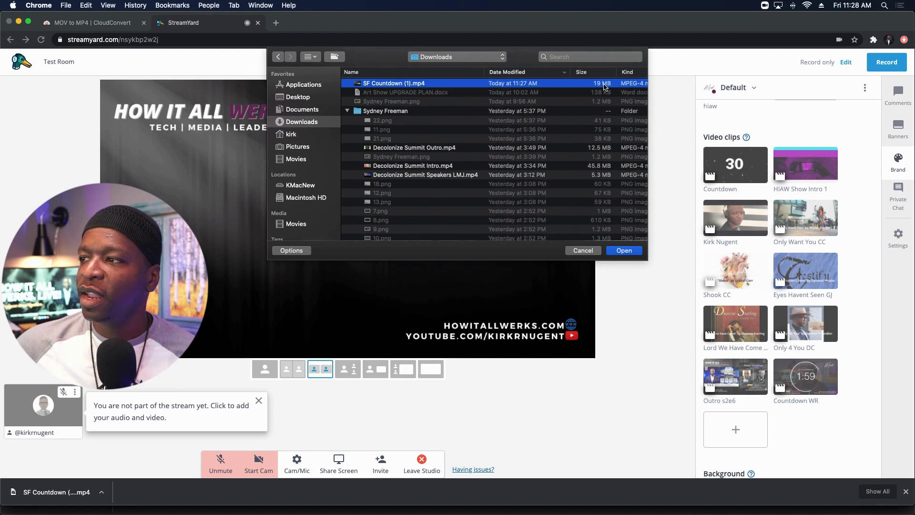
click(615, 248)
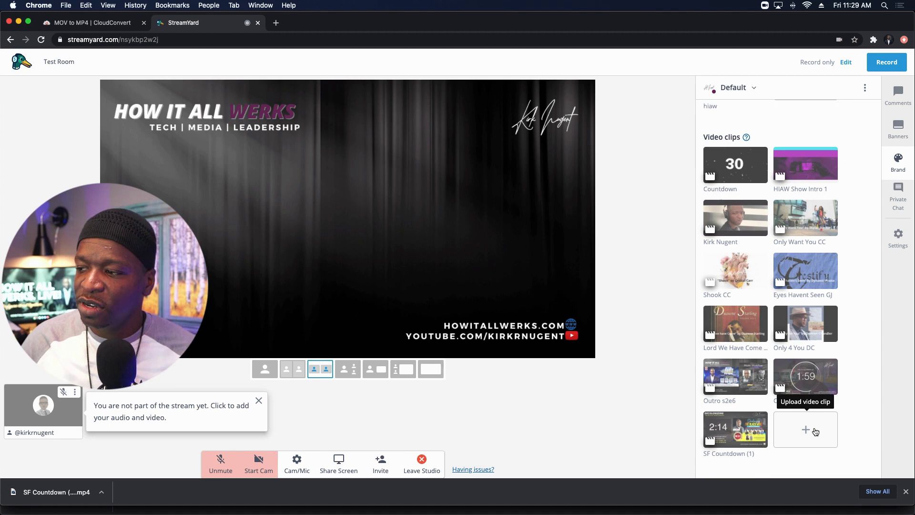
click(734, 429)
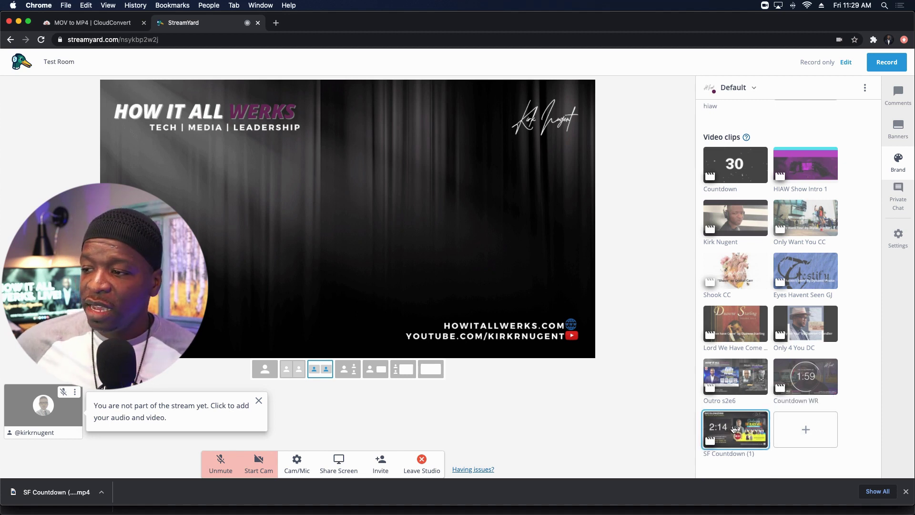